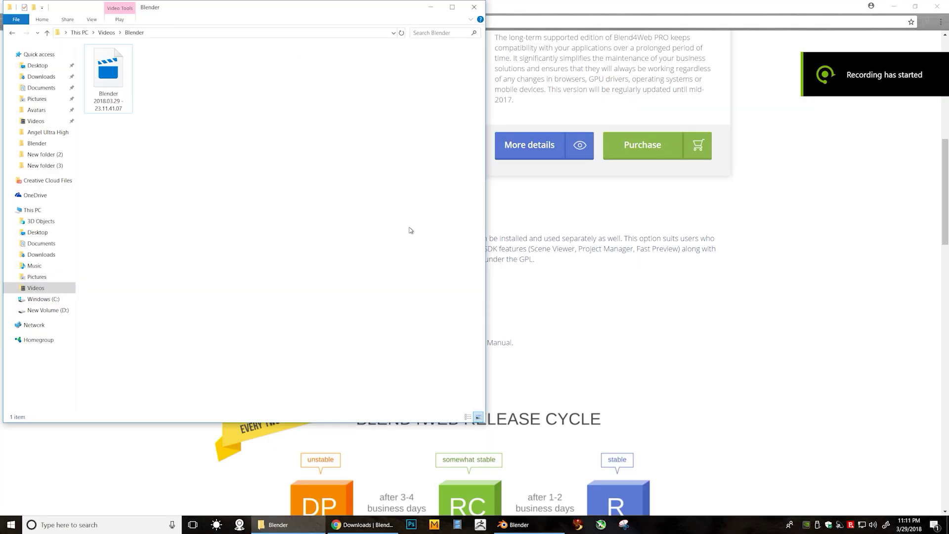
- Switch to Chrome and search Google for blender4web in a new tab
{"action": "left_click", "coordinate": [859, 174]}
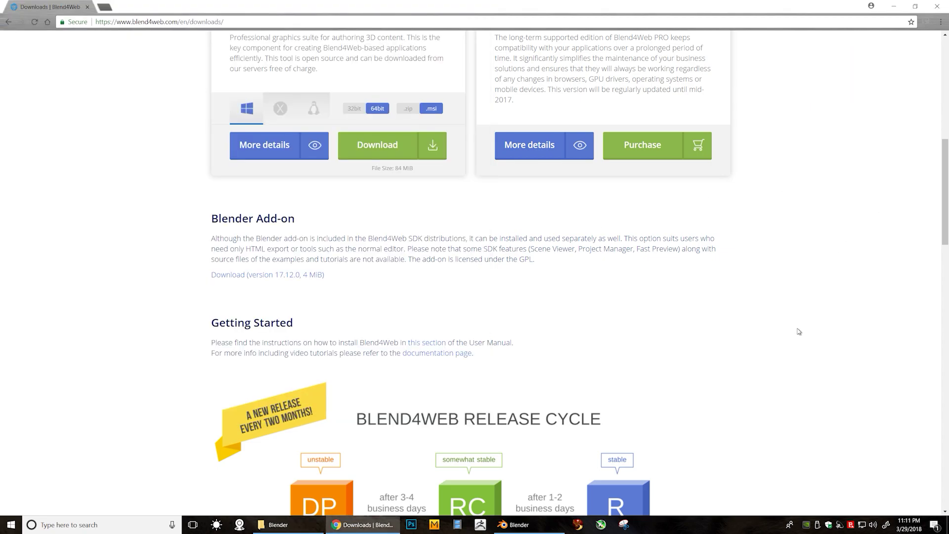
{"action": "left_click", "coordinate": [363, 525]}
{"action": "left_click", "coordinate": [352, 523]}
{"action": "left_click", "coordinate": [118, 7]}
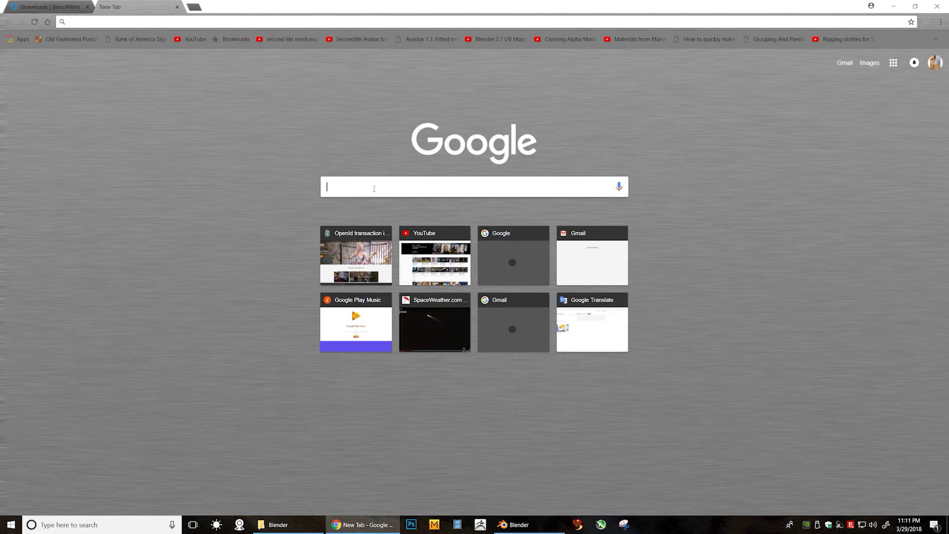
{"action": "type", "text": "blender45web"}
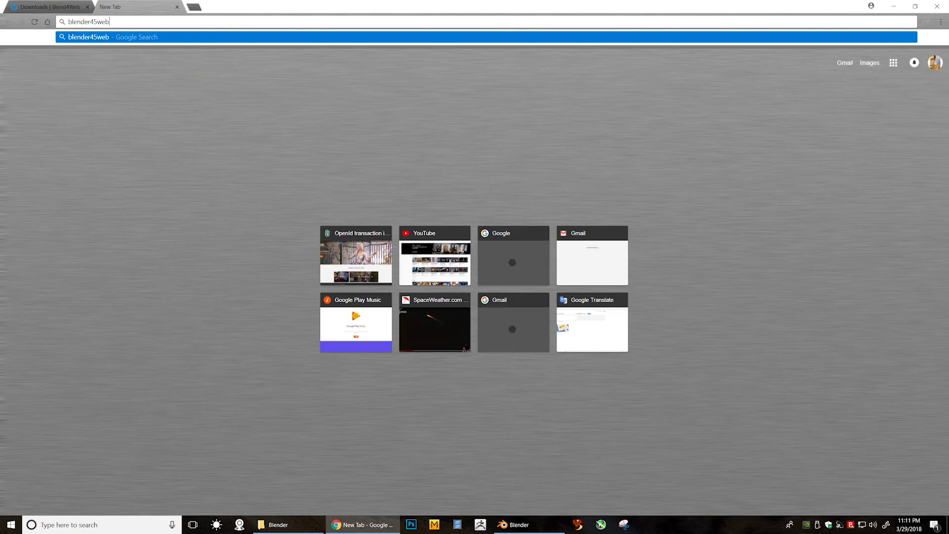
{"action": "key", "text": "Return"}
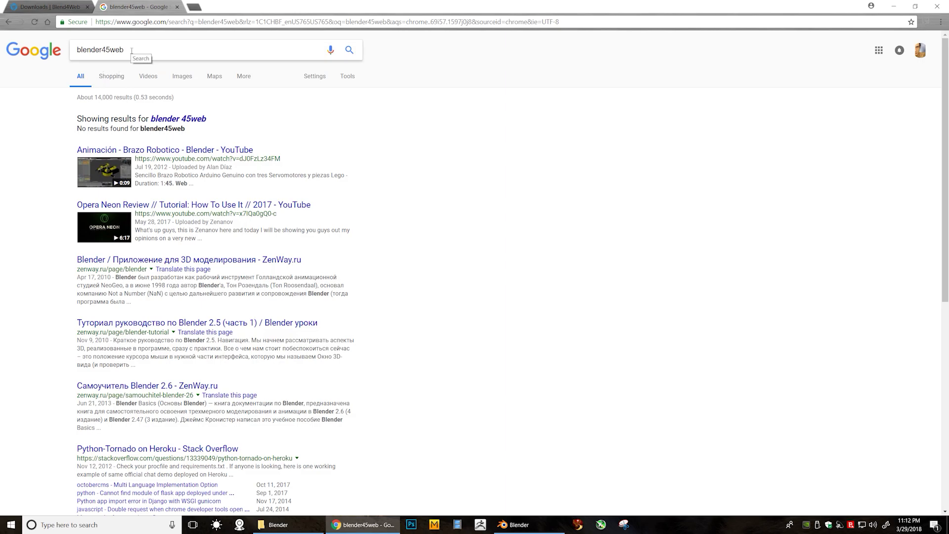
{"action": "left_click", "coordinate": [111, 50]}
{"action": "key", "text": "BackSpace"}
{"action": "key", "text": "Return"}
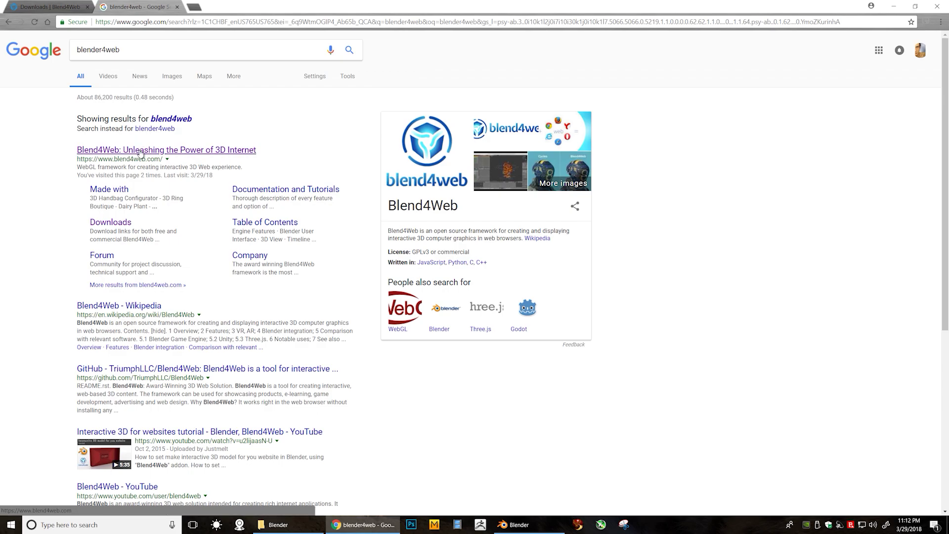
- Open the Blend4Web website's Downloads page and find the Blender Add-on section
{"action": "left_click", "coordinate": [140, 154]}
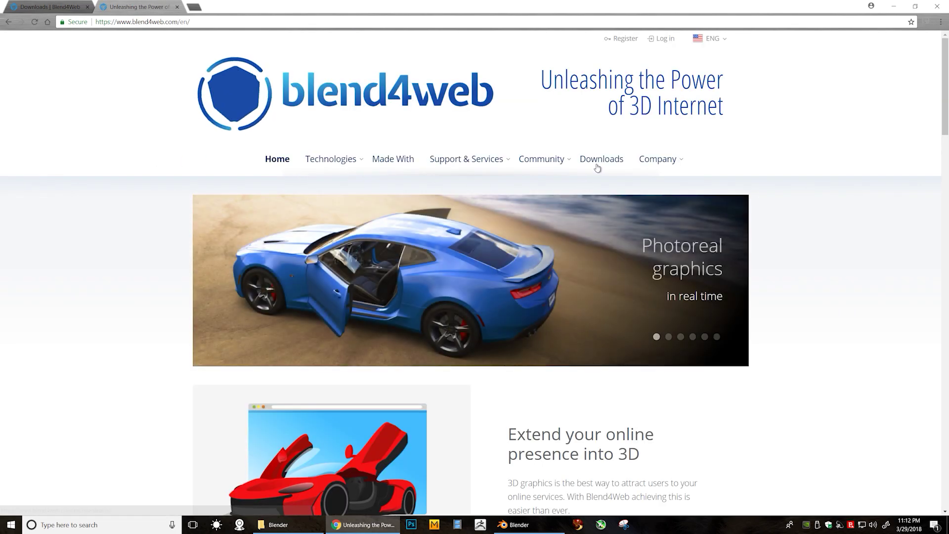
{"action": "left_click", "coordinate": [600, 160]}
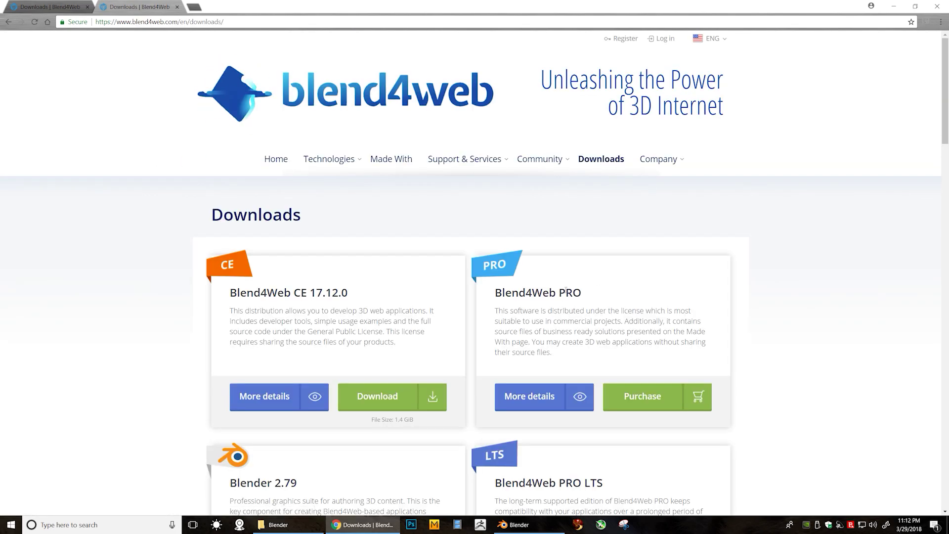
{"action": "scroll", "coordinate": [451, 324], "scroll_direction": "down", "scroll_amount": 6}
{"action": "scroll", "coordinate": [452, 325], "scroll_direction": "down", "scroll_amount": 3}
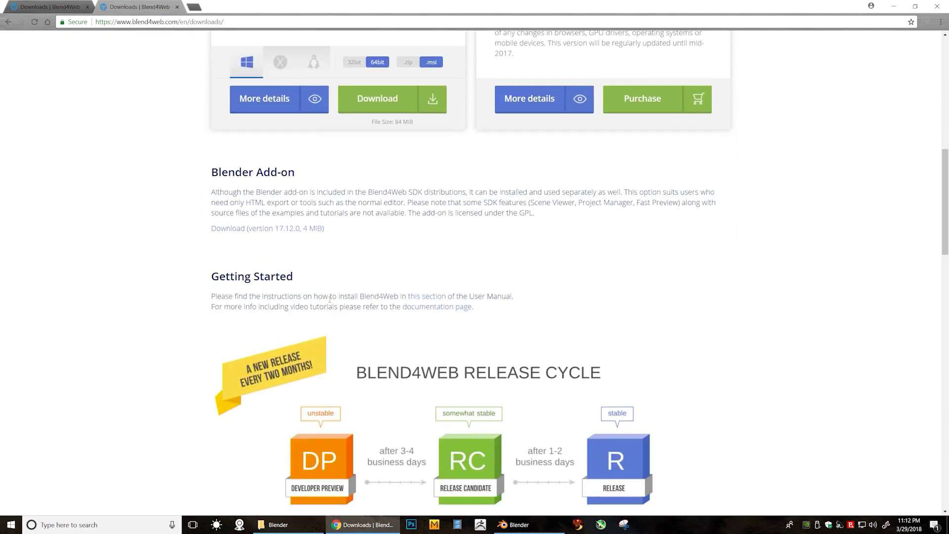
- Request the Blender add-on version 17.12.0 download without submitting personal details, and cancel saving the file
{"action": "left_click", "coordinate": [251, 229]}
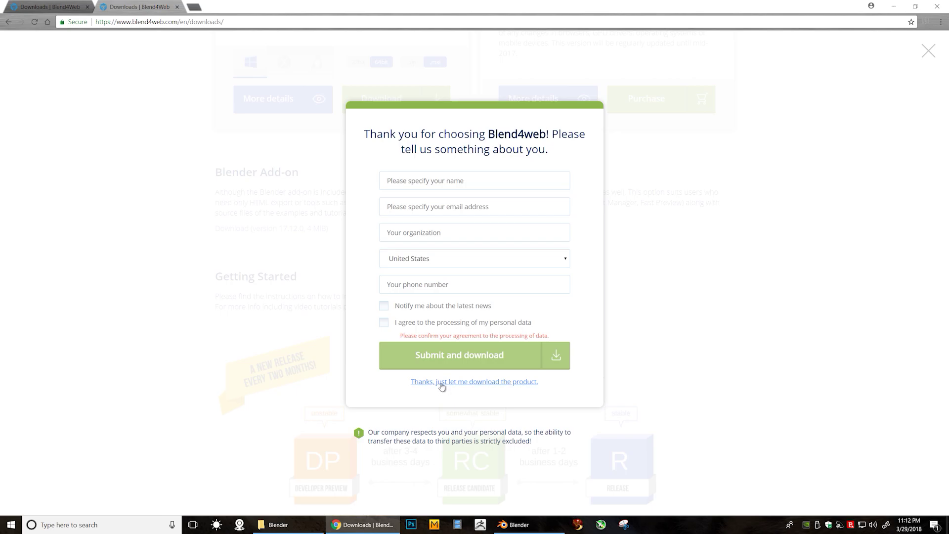
{"action": "left_click", "coordinate": [494, 385]}
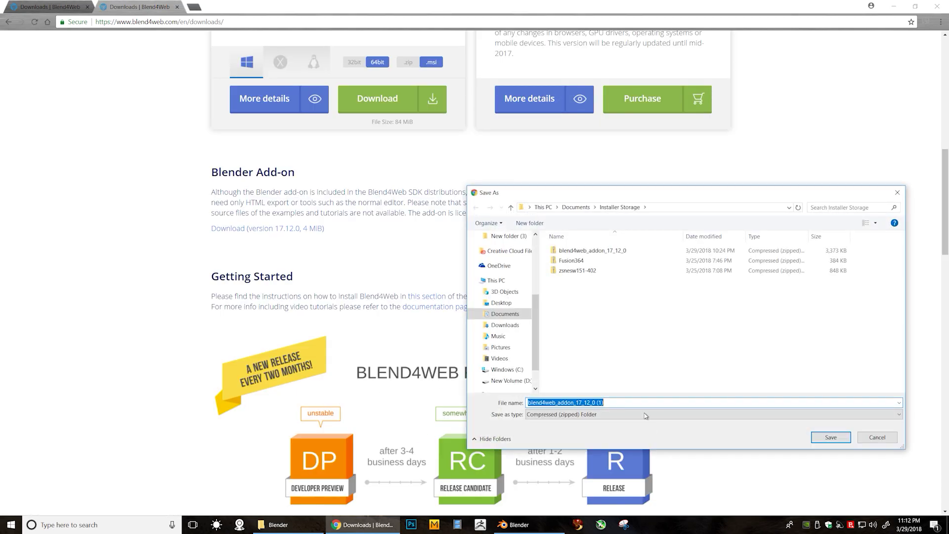
{"action": "left_click", "coordinate": [878, 437]}
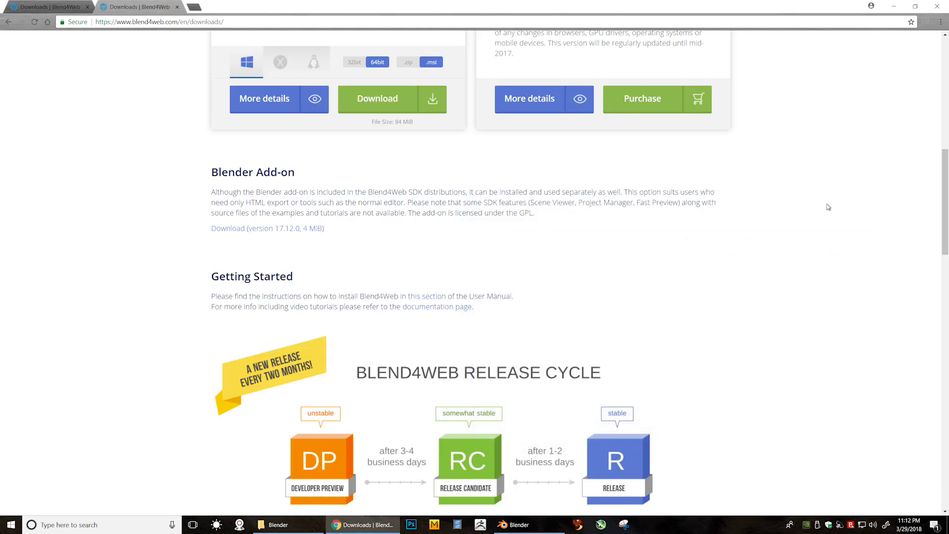
- Close the browser, switch to Blender and delete the angel statue mesh from the scene
{"action": "left_click", "coordinate": [938, 6]}
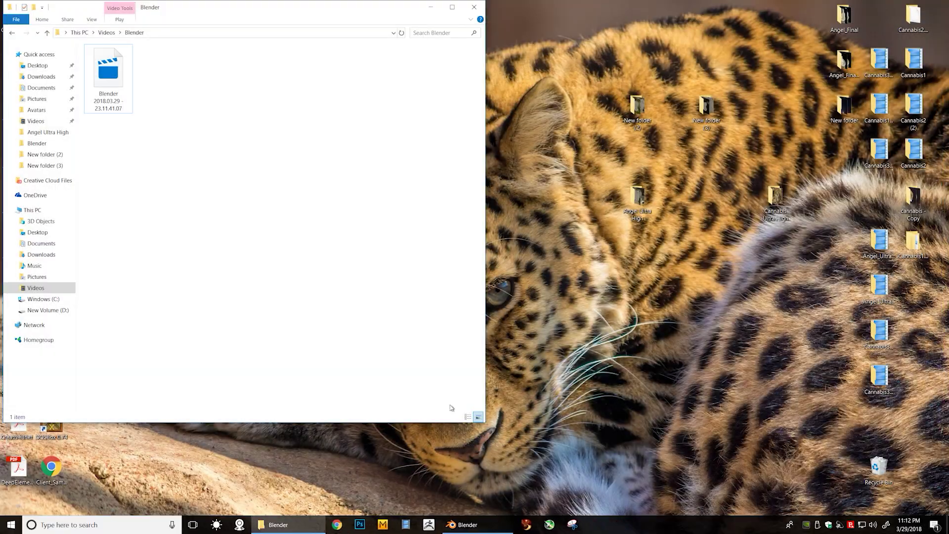
{"action": "left_click", "coordinate": [465, 525]}
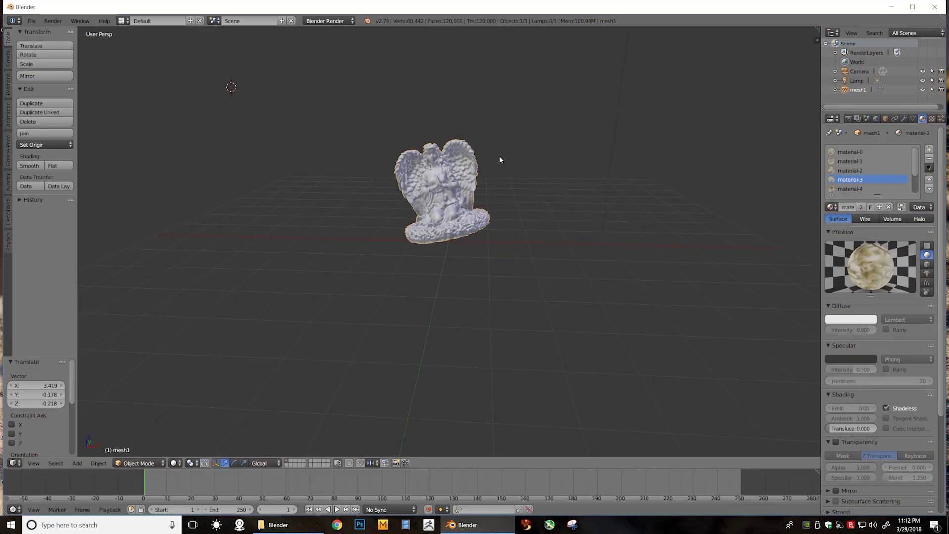
{"action": "key", "text": "x"}
{"action": "left_click", "coordinate": [452, 181]}
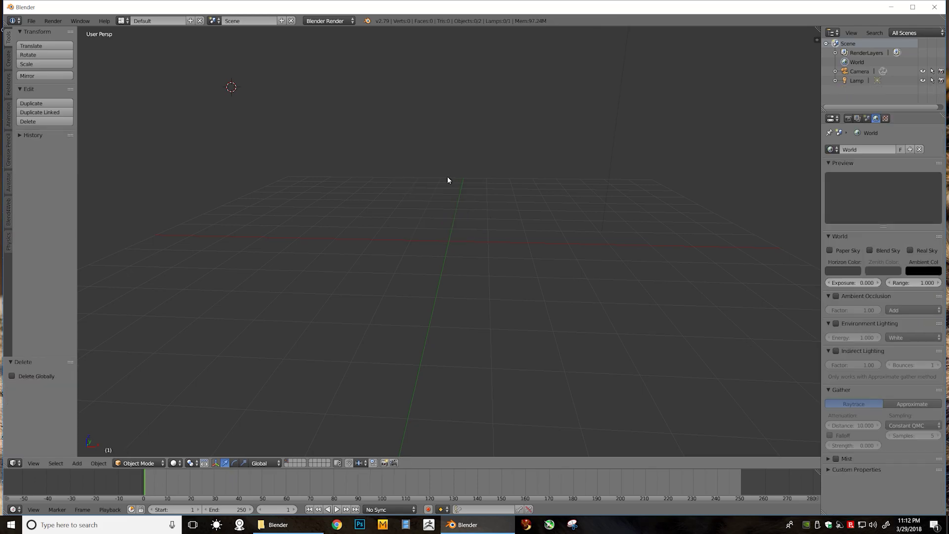
- Open the add-on settings in the User Preferences
{"action": "left_click", "coordinate": [32, 23]}
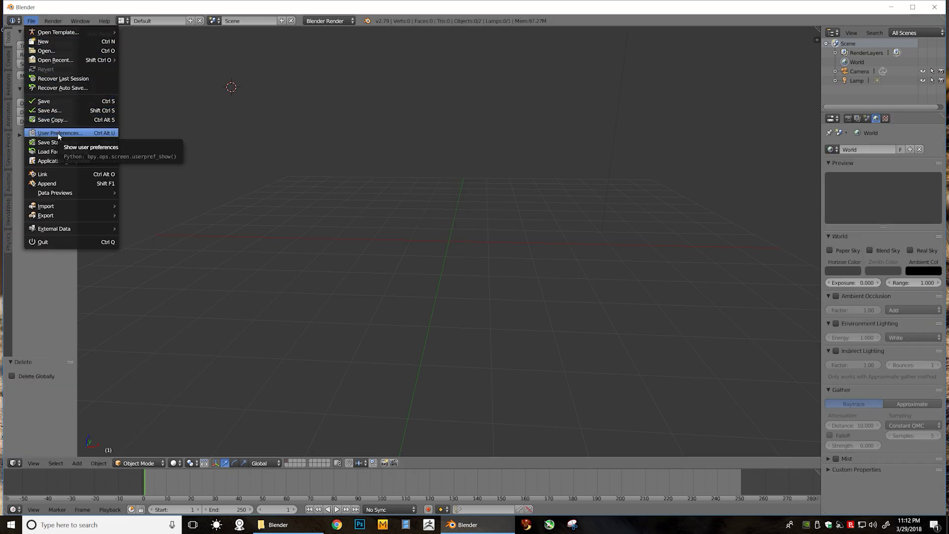
{"action": "left_click", "coordinate": [57, 133]}
{"action": "left_click", "coordinate": [131, 45]}
{"action": "left_click", "coordinate": [83, 45]}
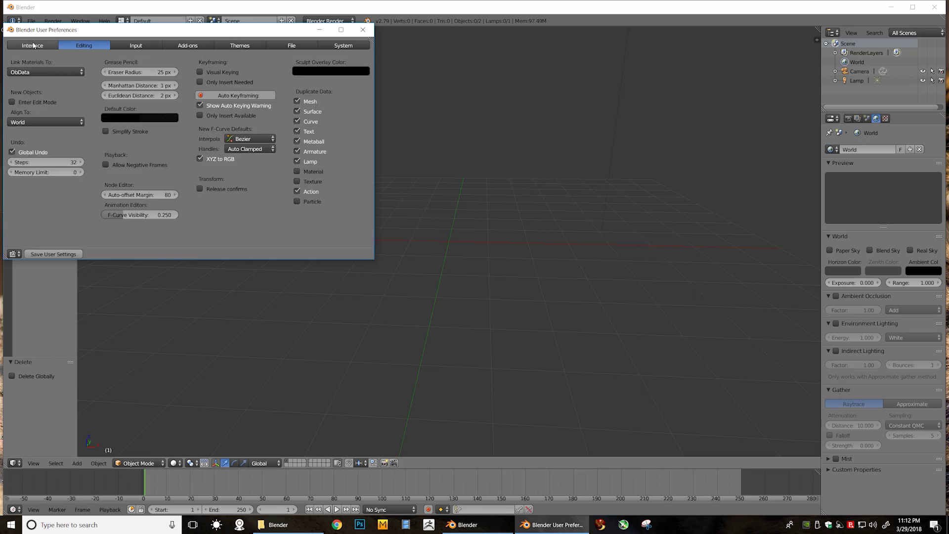
{"action": "left_click", "coordinate": [190, 46]}
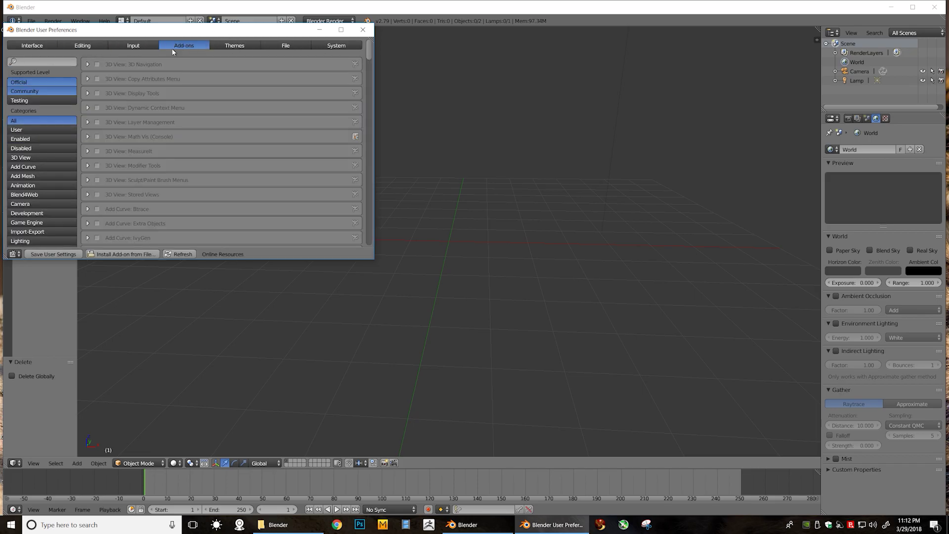
- Install the add-on from blend4web_addon_17_12_0.zip in the Installer Storage folder and save the user settings
{"action": "left_click", "coordinate": [126, 255]}
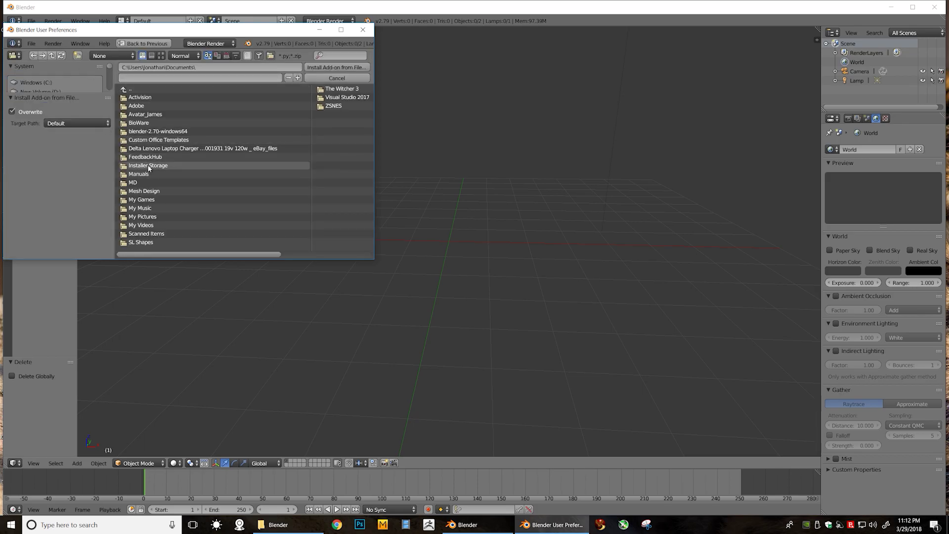
{"action": "left_click", "coordinate": [149, 166]}
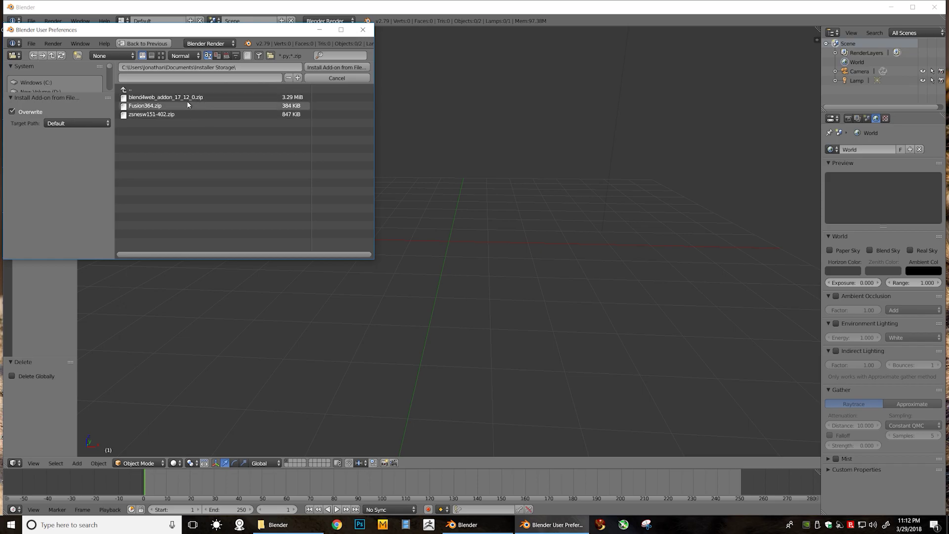
{"action": "left_click", "coordinate": [156, 98]}
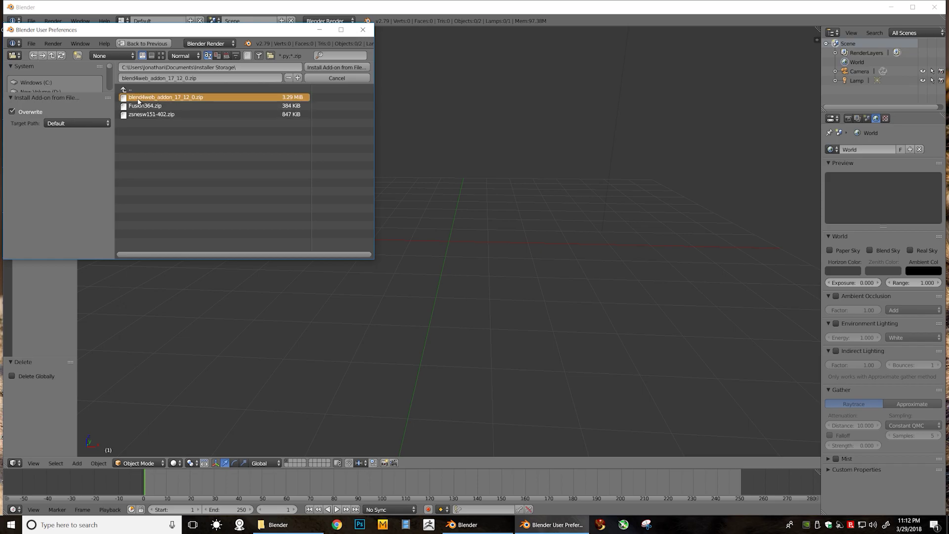
{"action": "left_click", "coordinate": [324, 69]}
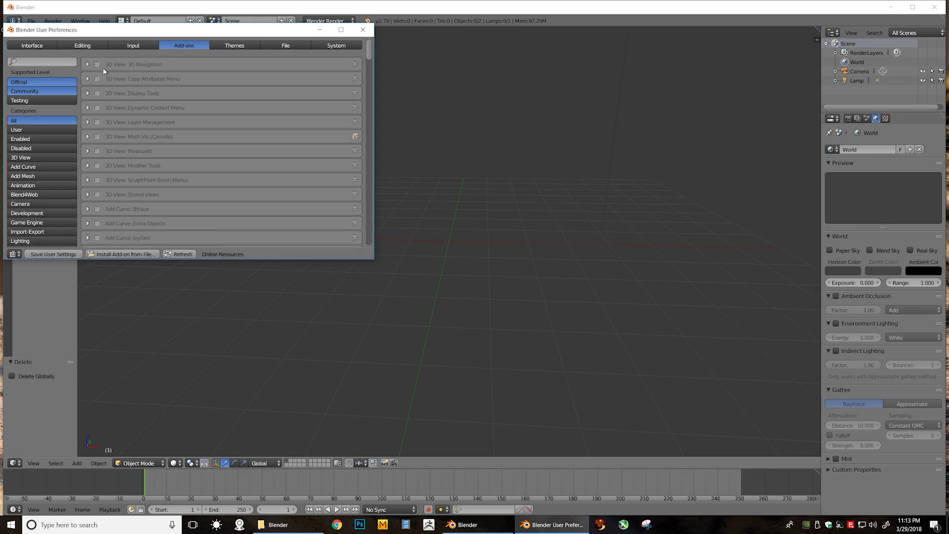
{"action": "left_click", "coordinate": [64, 254]}
{"action": "left_click", "coordinate": [363, 30]}
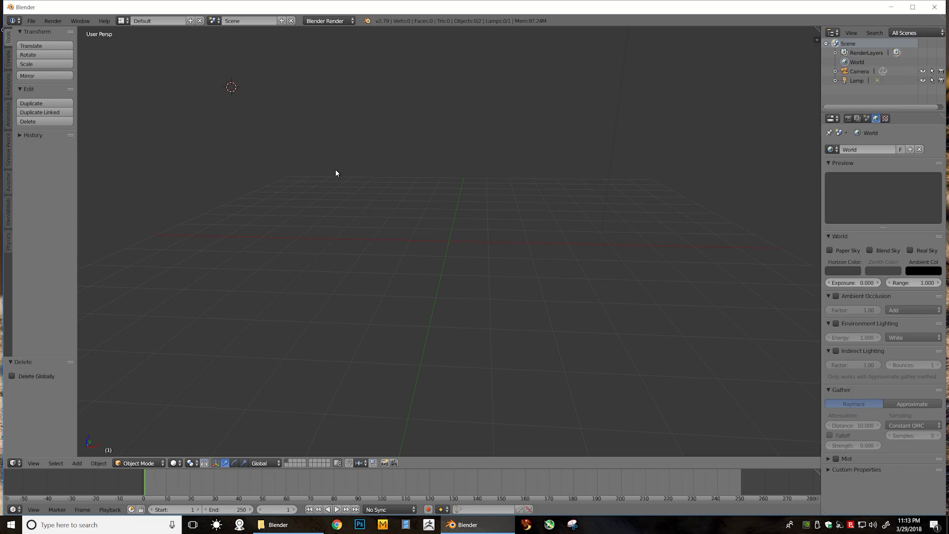
- Import the Collada file AngelLarge2.dae from the Angel Ultra High folder
{"action": "left_click", "coordinate": [30, 22]}
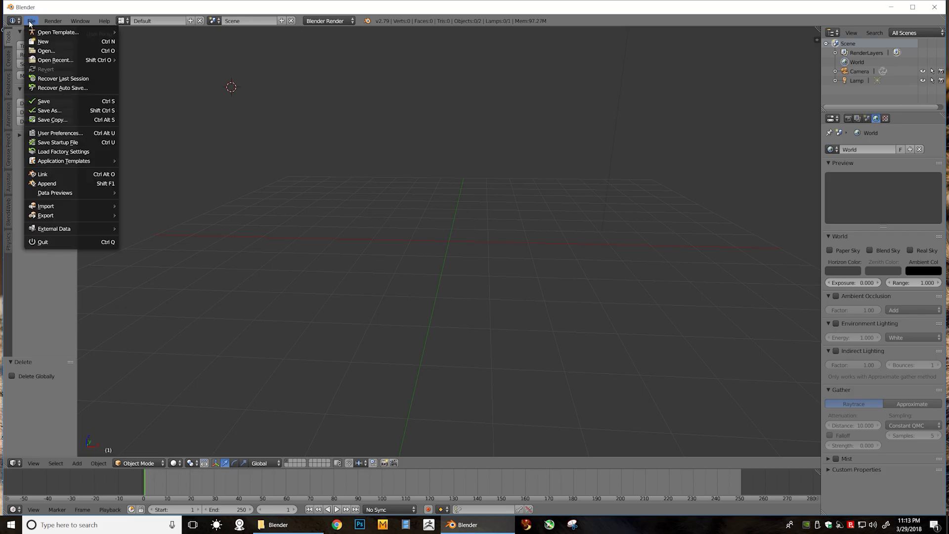
{"action": "mouse_move", "coordinate": [52, 207]}
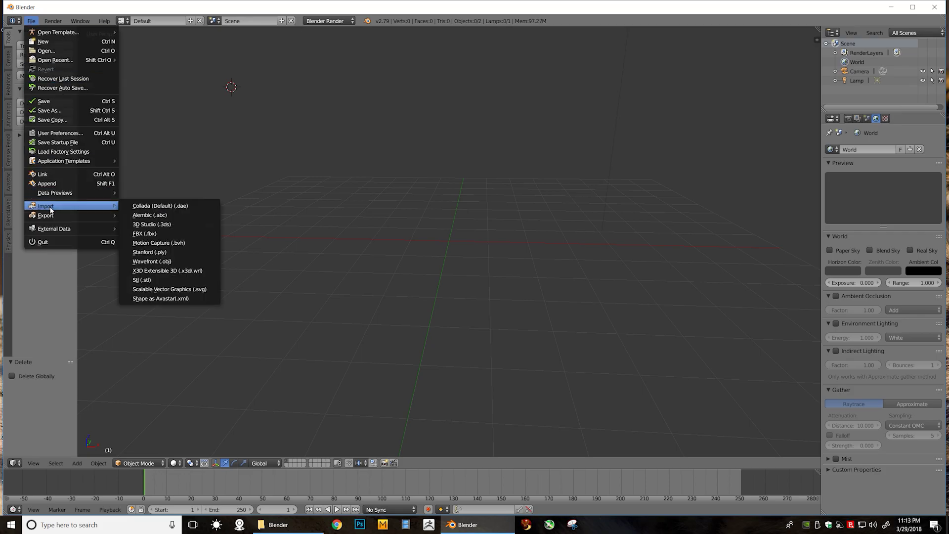
{"action": "left_click", "coordinate": [183, 207]}
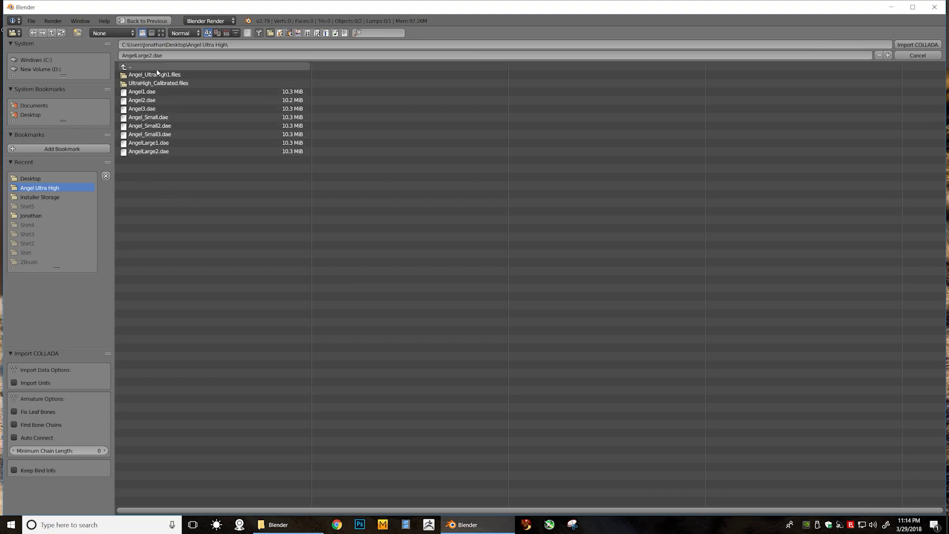
{"action": "left_click", "coordinate": [159, 151]}
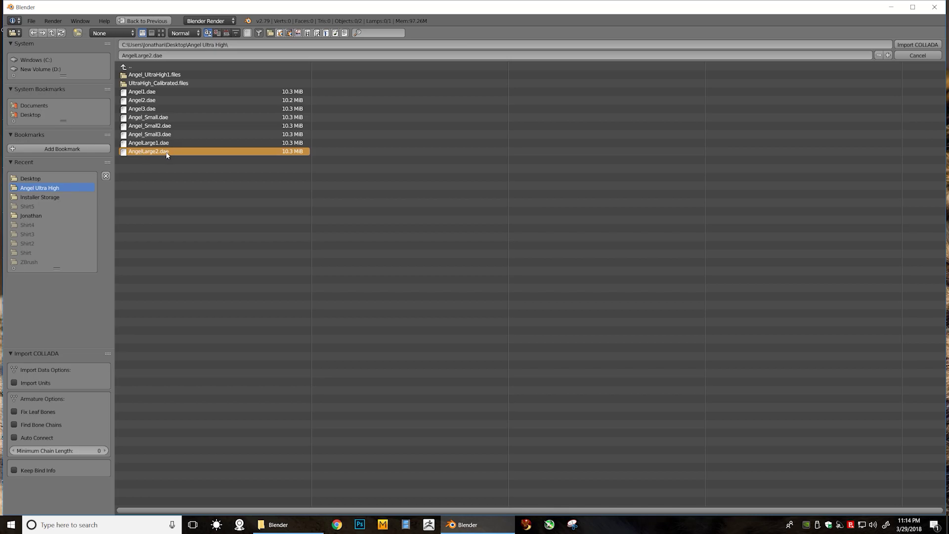
{"action": "left_click", "coordinate": [909, 45]}
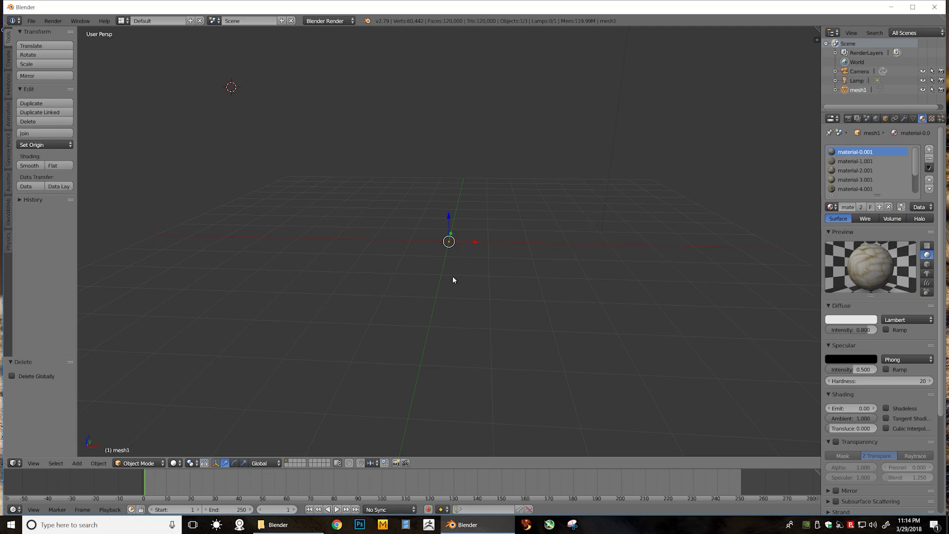
- Move the imported angel statue up over the grid, by about 4.3 in Y and 11.52 in Z
{"action": "scroll", "coordinate": [460, 292], "scroll_direction": "down", "scroll_amount": 5}
{"action": "scroll", "coordinate": [453, 267], "scroll_direction": "up", "scroll_amount": 2}
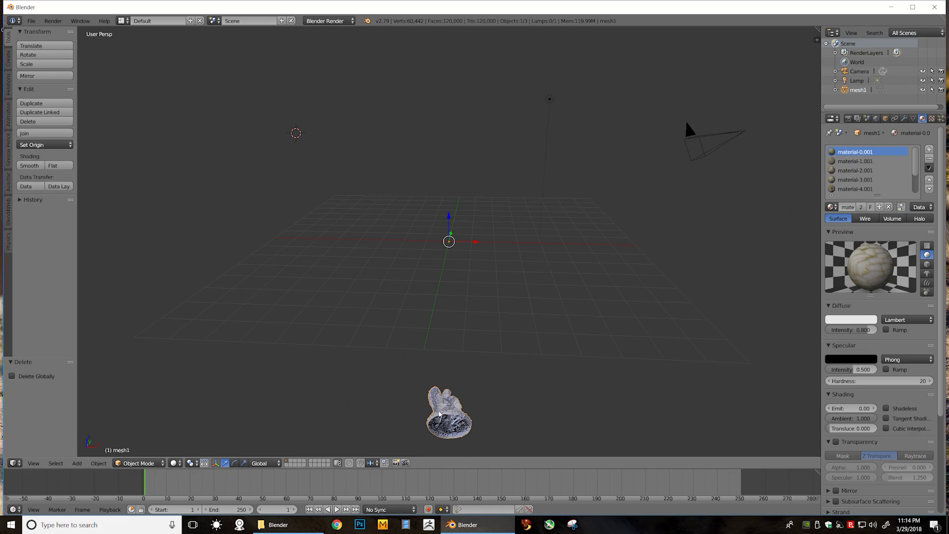
{"action": "right_click_drag", "start_coordinate": [447, 417], "coordinate": [449, 234]}
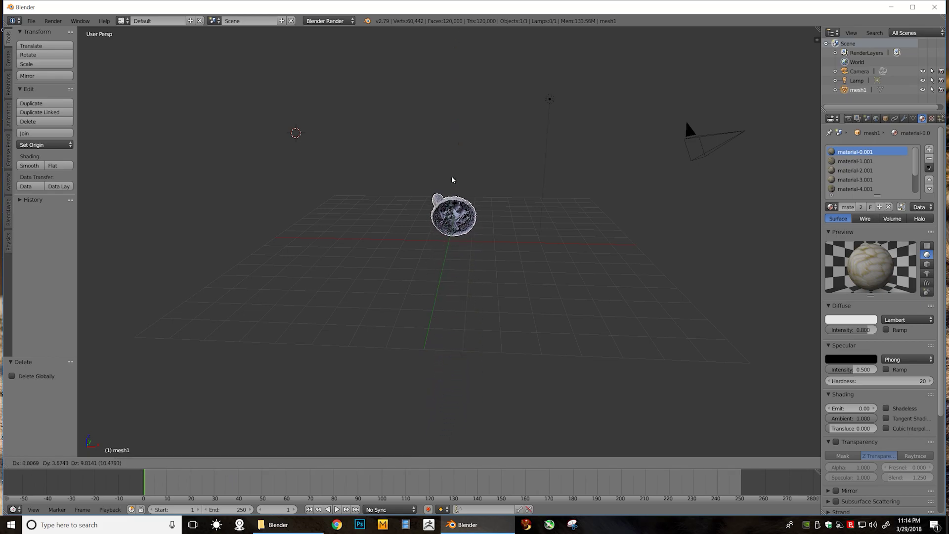
{"action": "left_click", "coordinate": [450, 139]}
- Shift the statue by about 1.36 in X and -3.25 in Y, and rotate it about -79.5° to stand upright
{"action": "middle_click_drag", "start_coordinate": [486, 201], "coordinate": [406, 192]}
{"action": "key", "text": "g"}
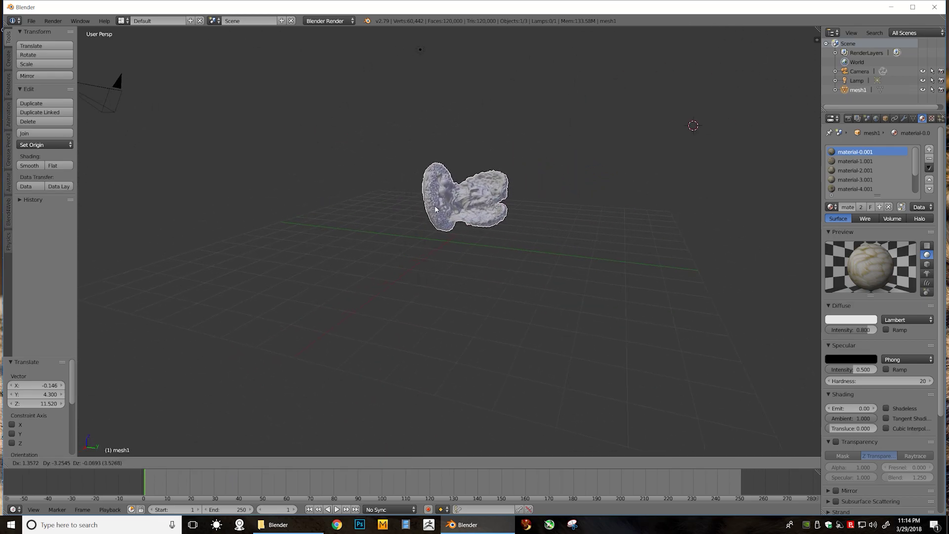
{"action": "left_click", "coordinate": [435, 209]}
{"action": "left_click", "coordinate": [43, 55]}
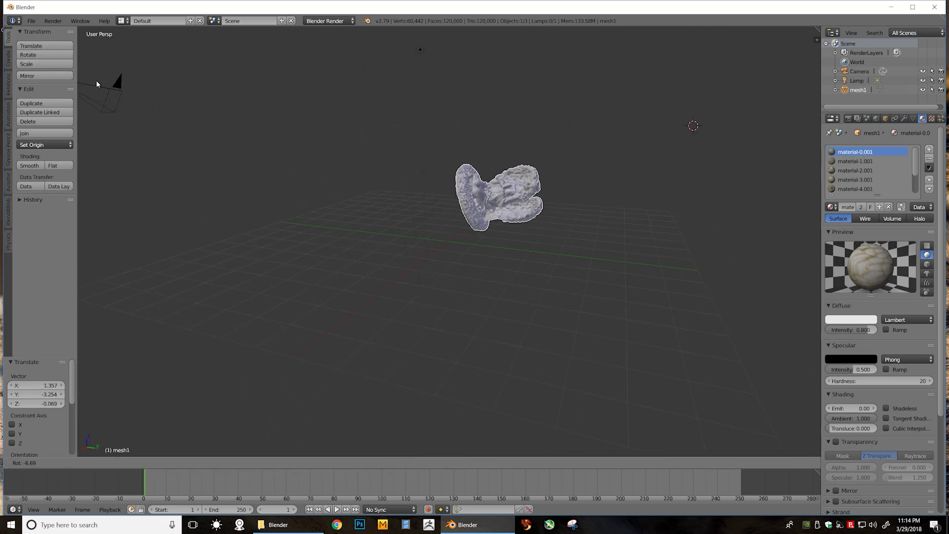
{"action": "left_click", "coordinate": [592, 205]}
- Move the angel statue down onto the grid, by about 5.59 in X, -7.6 in Y and -7.19 in Z
{"action": "scroll", "coordinate": [592, 203], "scroll_direction": "down", "scroll_amount": 5}
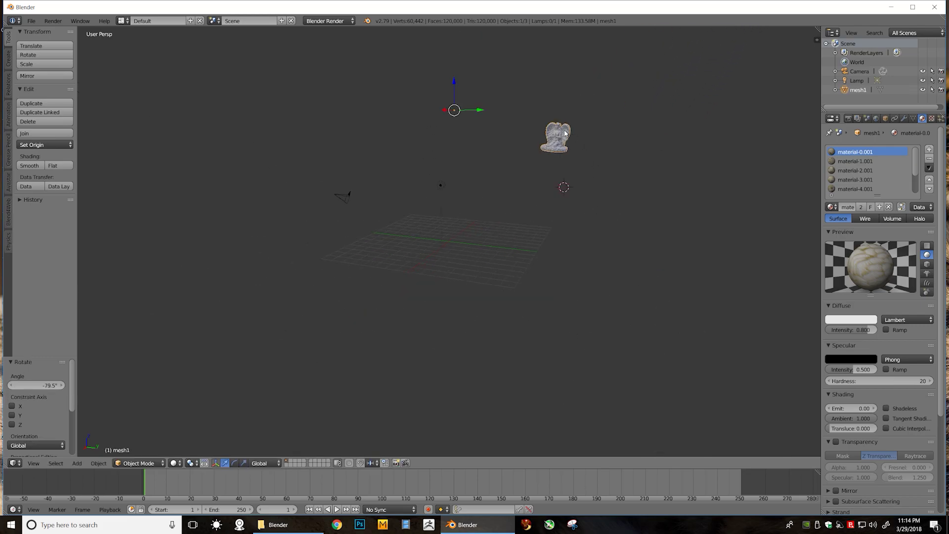
{"action": "key", "text": "g"}
{"action": "left_click", "coordinate": [454, 230]}
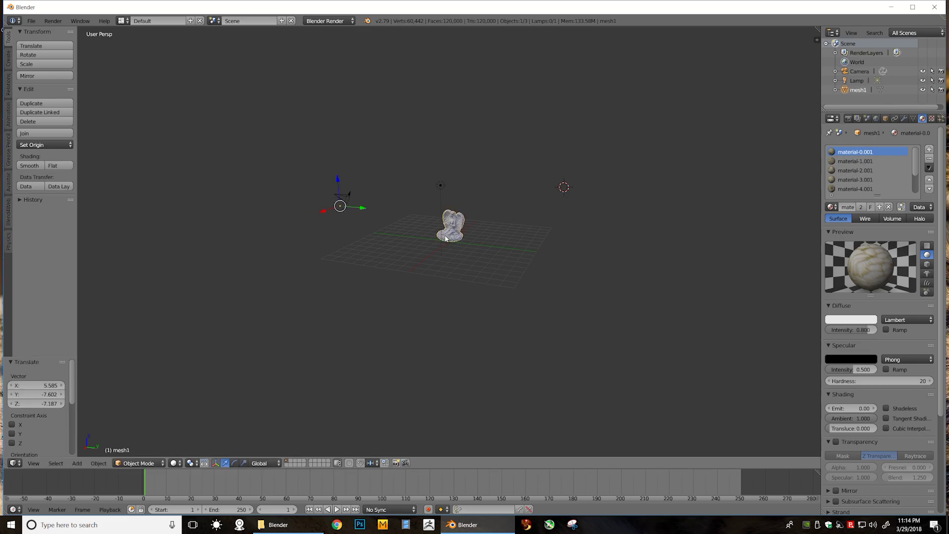
{"action": "scroll", "coordinate": [510, 227], "scroll_direction": "up", "scroll_amount": 5}
{"action": "scroll", "coordinate": [511, 227], "scroll_direction": "up", "scroll_amount": 5}
{"action": "key", "text": "g"}
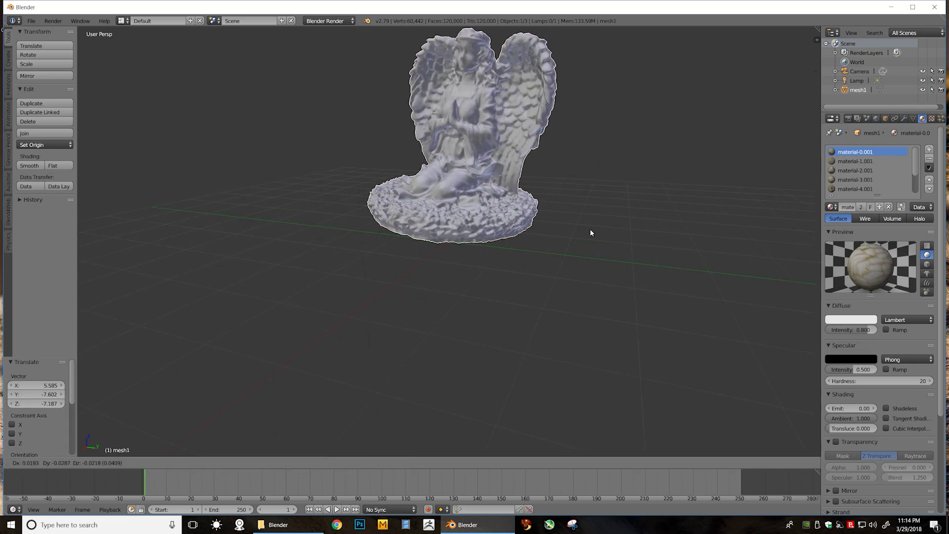
{"action": "key", "text": "x"}
{"action": "key", "text": "x"}
{"action": "key", "text": "x"}
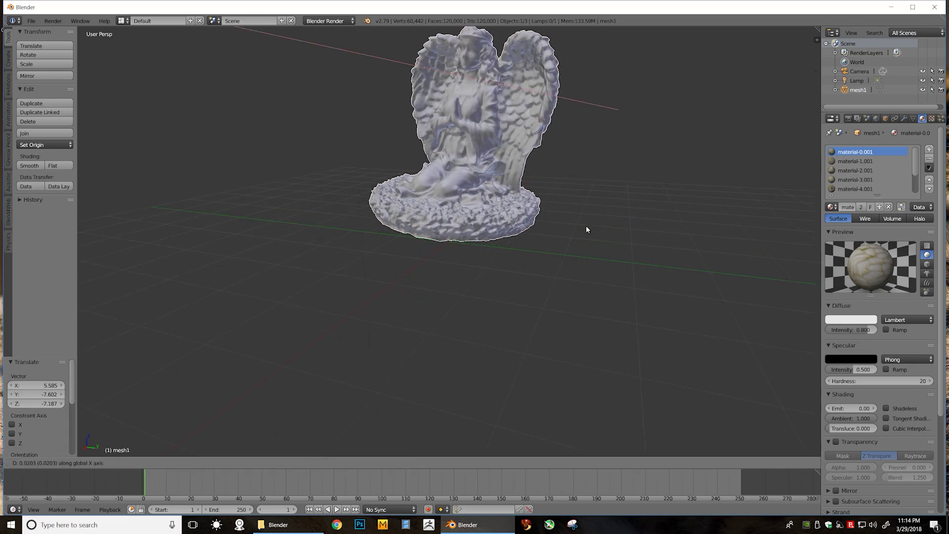
{"action": "left_click", "coordinate": [586, 236]}
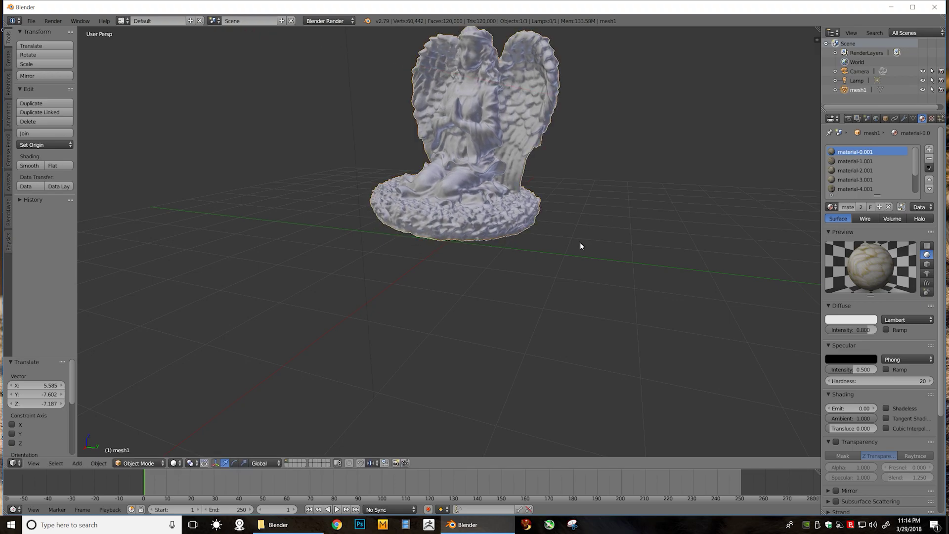
- From an overhead view, move the statue by about -1.14 in X, -0.45 in Y and 0.26 in Z
{"action": "scroll", "coordinate": [525, 294], "scroll_direction": "down", "scroll_amount": 5}
{"action": "middle_click_drag", "start_coordinate": [527, 231], "coordinate": [465, 270]}
{"action": "key", "text": "g"}
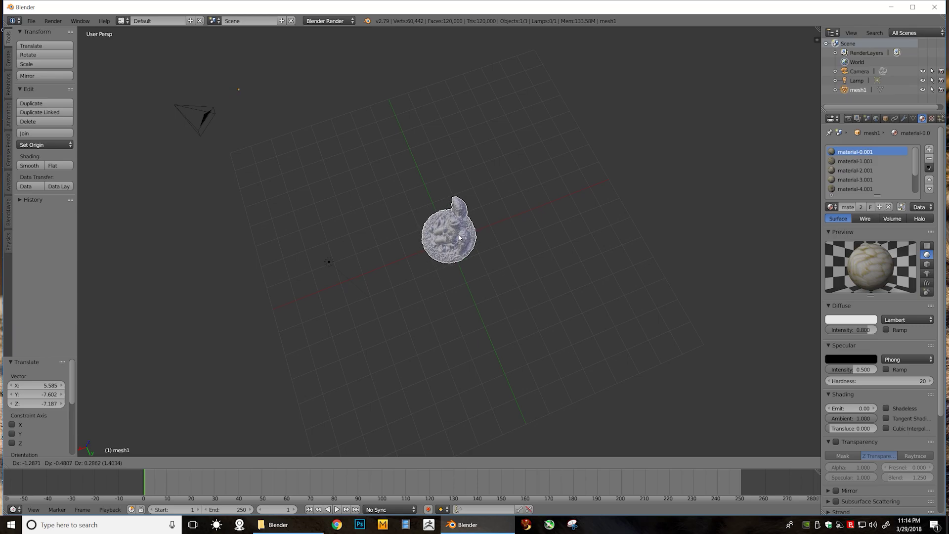
{"action": "key", "text": "Escape"}
{"action": "key", "text": "g"}
{"action": "left_click", "coordinate": [448, 239]}
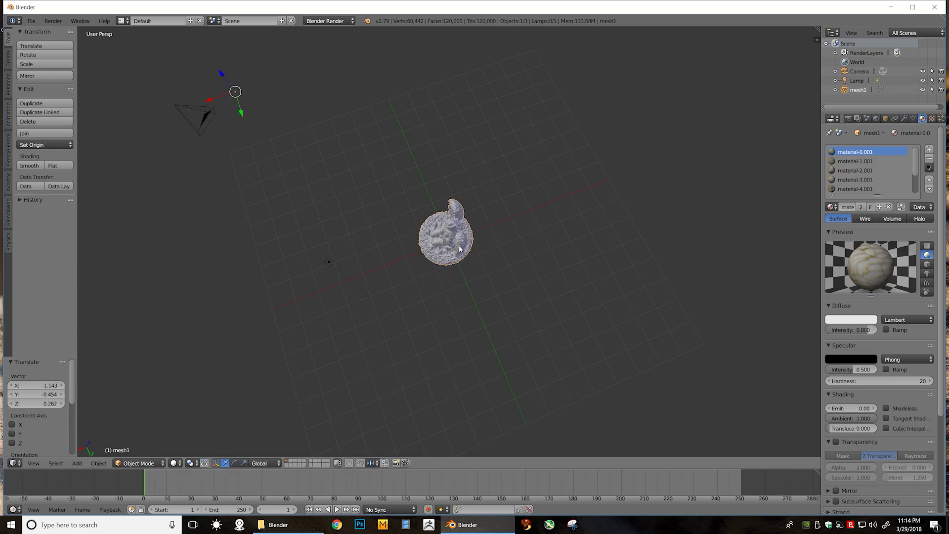
- Nudge the statue toward the grid centre, by about 0.16, -0.18, -0.97 and again by about -0.34, -0.05, 0.07 in X, Y, Z
{"action": "middle_click_drag", "start_coordinate": [449, 239], "coordinate": [462, 271]}
{"action": "key", "text": "g"}
{"action": "left_click", "coordinate": [455, 227]}
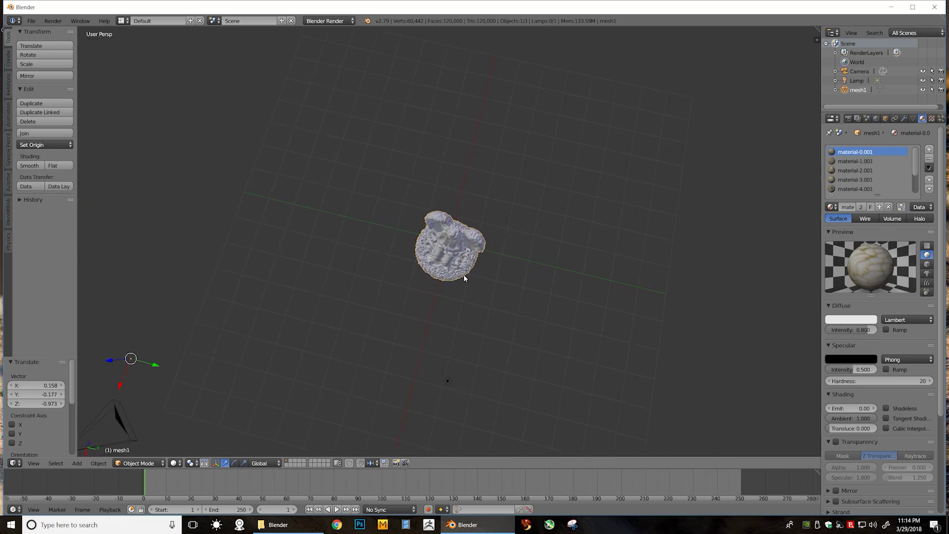
{"action": "key", "text": "g"}
{"action": "left_click", "coordinate": [520, 265]}
{"action": "middle_click_drag", "start_coordinate": [520, 264], "coordinate": [549, 205]}
{"action": "scroll", "coordinate": [540, 217], "scroll_direction": "up", "scroll_amount": 3}
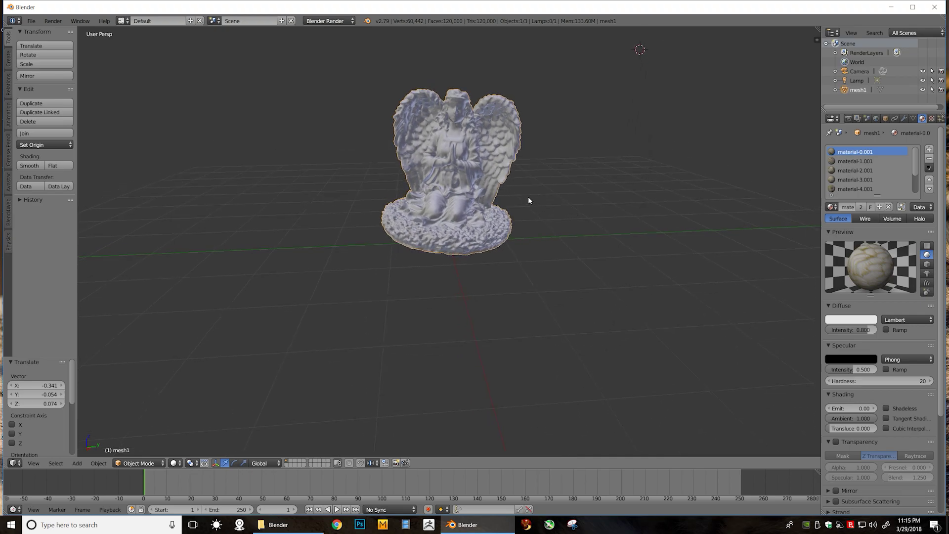
- Examine the statue's material slots and compare their texture previews
{"action": "left_click", "coordinate": [876, 119]}
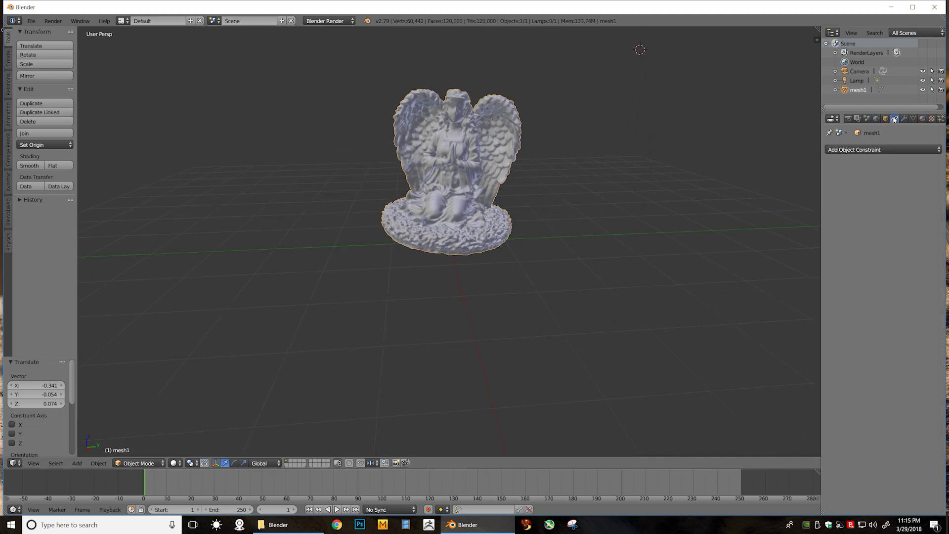
{"action": "left_click", "coordinate": [913, 119]}
{"action": "left_click", "coordinate": [923, 118]}
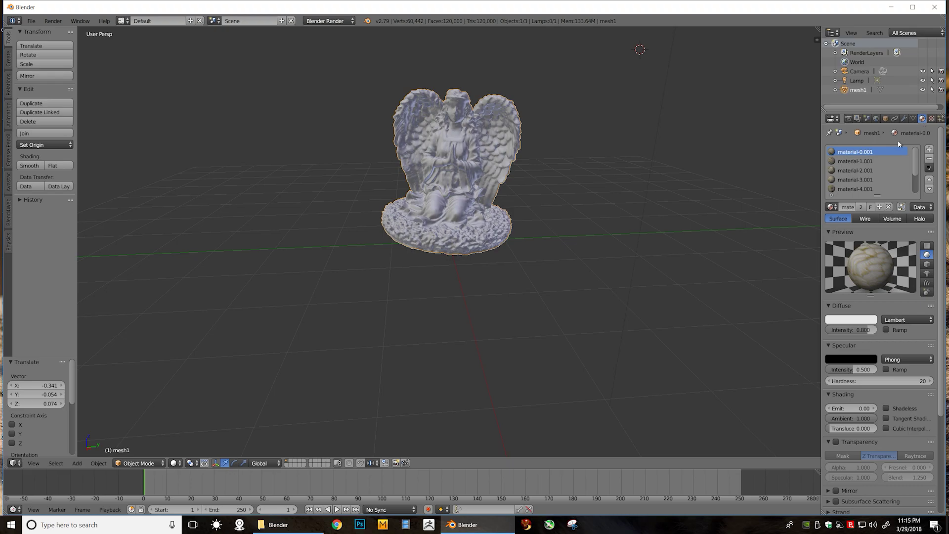
{"action": "left_click", "coordinate": [857, 162]}
{"action": "left_click", "coordinate": [855, 172]}
{"action": "left_click", "coordinate": [855, 181]}
{"action": "left_click", "coordinate": [855, 190]}
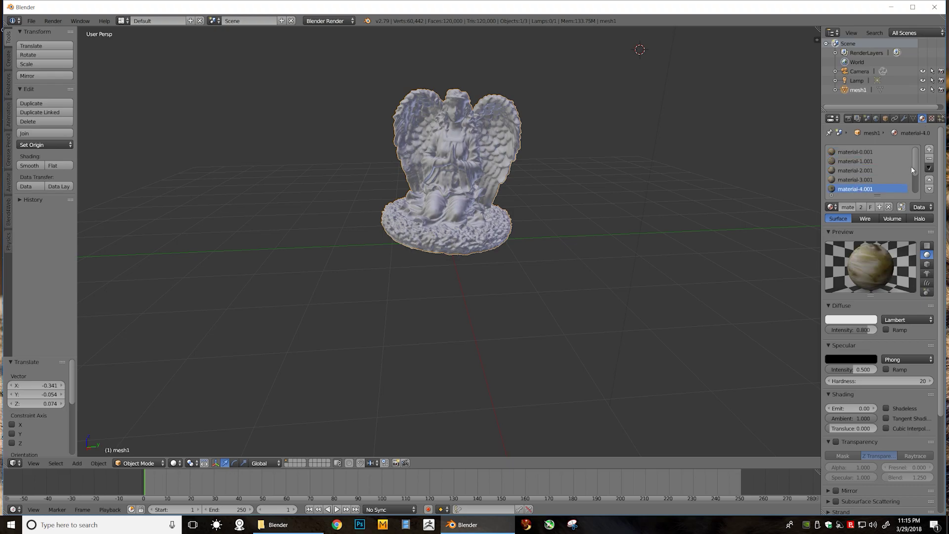
{"action": "left_click_drag", "start_coordinate": [916, 170], "coordinate": [917, 188]}
{"action": "scroll", "coordinate": [917, 188], "scroll_direction": "up", "scroll_amount": 3}
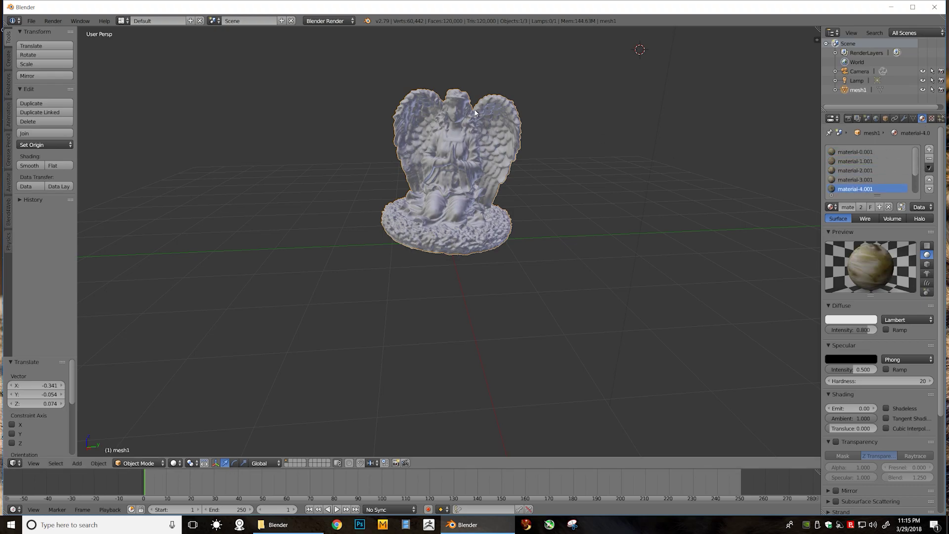
{"action": "left_click", "coordinate": [866, 152]}
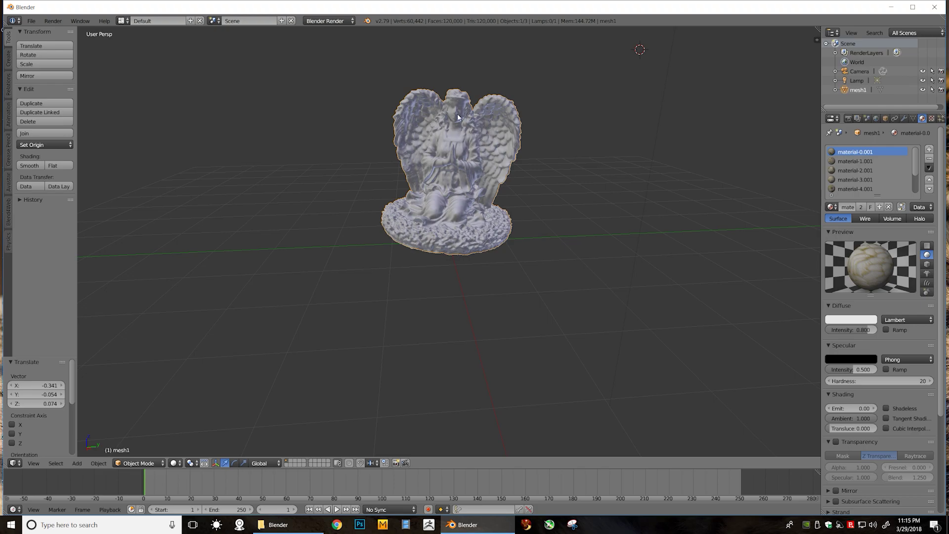
{"action": "mouse_move", "coordinate": [915, 163]}
{"action": "left_mouse_down"}
{"action": "mouse_move", "coordinate": [918, 185]}
{"action": "mouse_move", "coordinate": [917, 168]}
{"action": "left_mouse_up"}
{"action": "mouse_move", "coordinate": [915, 168]}
{"action": "left_mouse_down"}
{"action": "mouse_move", "coordinate": [917, 189]}
{"action": "mouse_move", "coordinate": [917, 163]}
{"action": "left_mouse_up"}
{"action": "left_click_drag", "start_coordinate": [916, 170], "coordinate": [920, 150]}
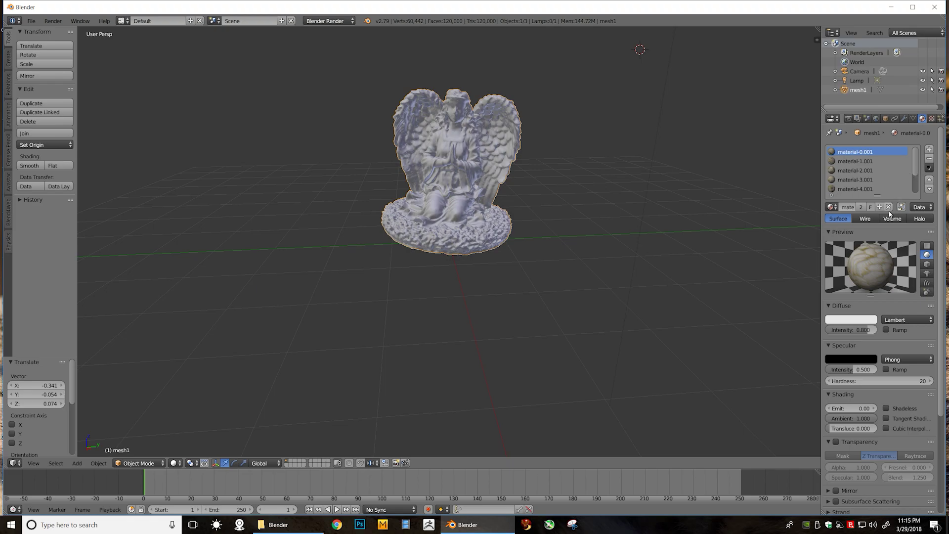
{"action": "left_click", "coordinate": [860, 162]}
{"action": "left_click", "coordinate": [862, 152]}
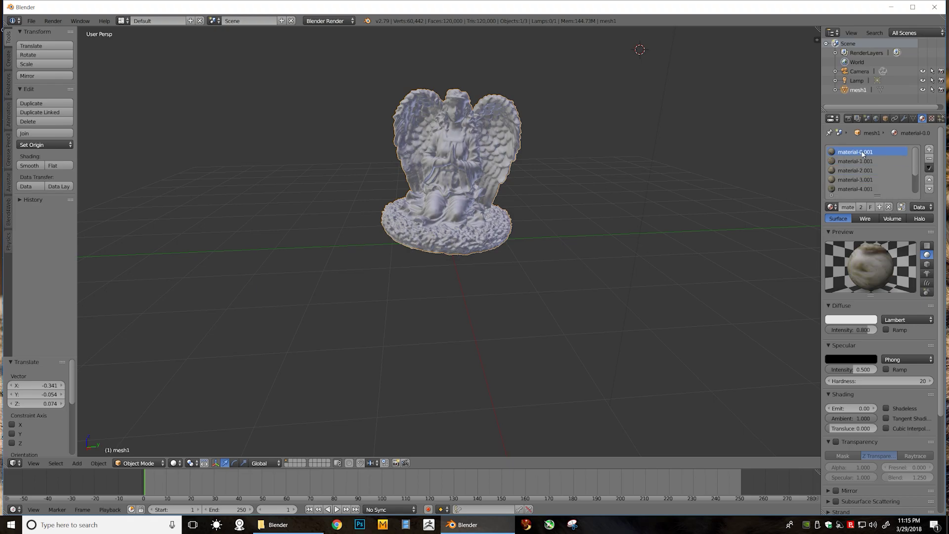
{"action": "left_click", "coordinate": [865, 169]}
- Enable Shadeless shading for the statue's materials material-0.001 through material-4.001
{"action": "left_click", "coordinate": [859, 153]}
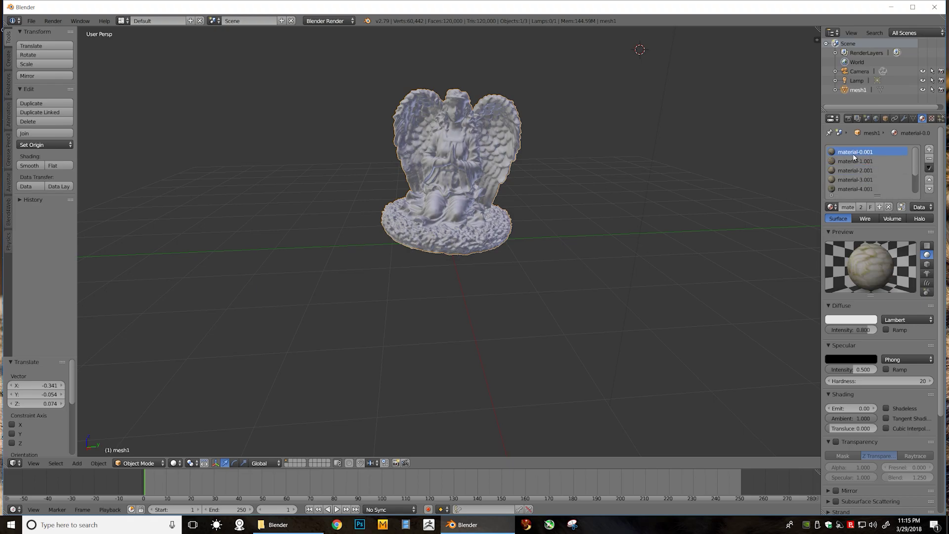
{"action": "left_click", "coordinate": [887, 408]}
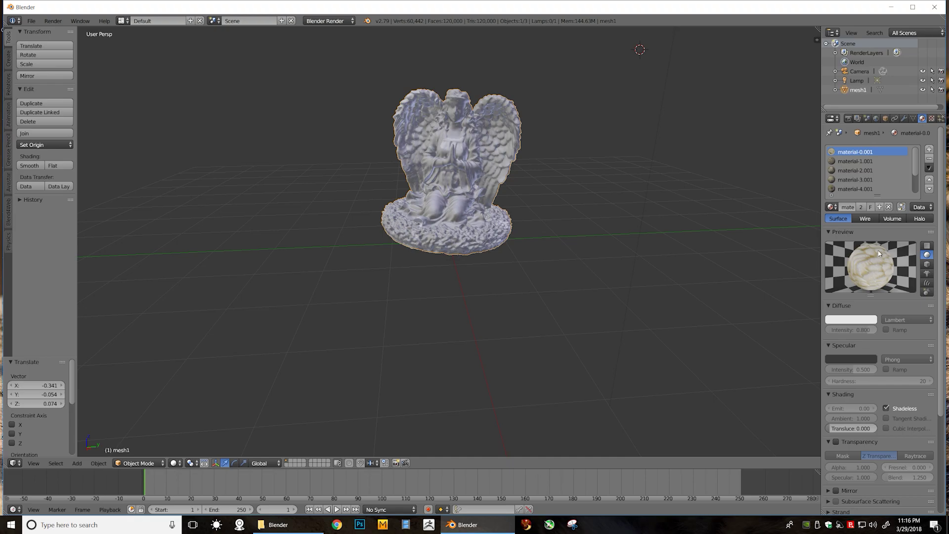
{"action": "left_click", "coordinate": [865, 162]}
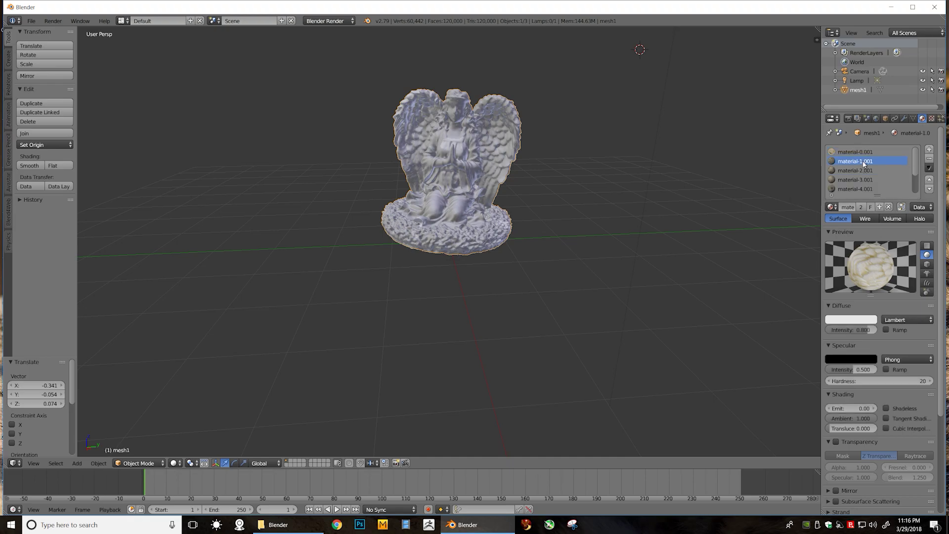
{"action": "left_click", "coordinate": [887, 408]}
{"action": "left_click", "coordinate": [865, 171]}
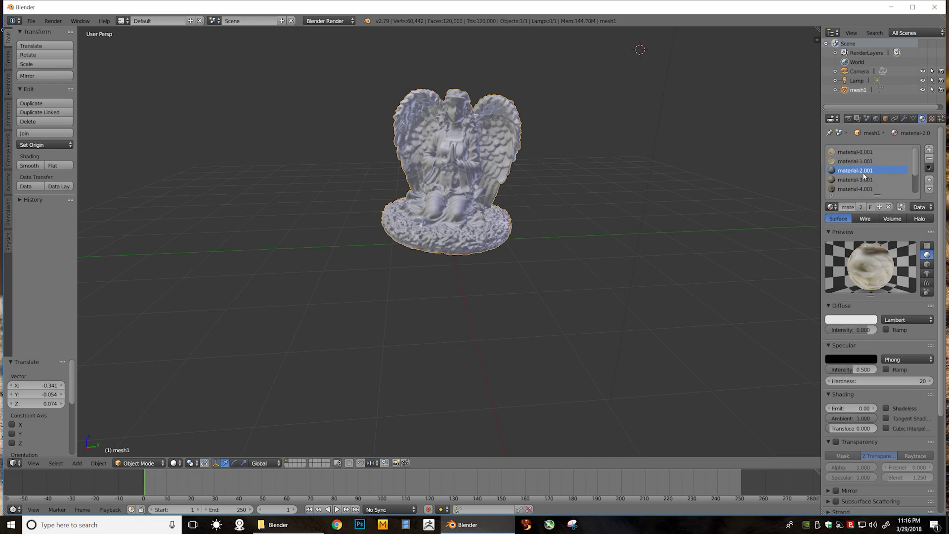
{"action": "left_click", "coordinate": [886, 408]}
{"action": "left_click", "coordinate": [862, 180]}
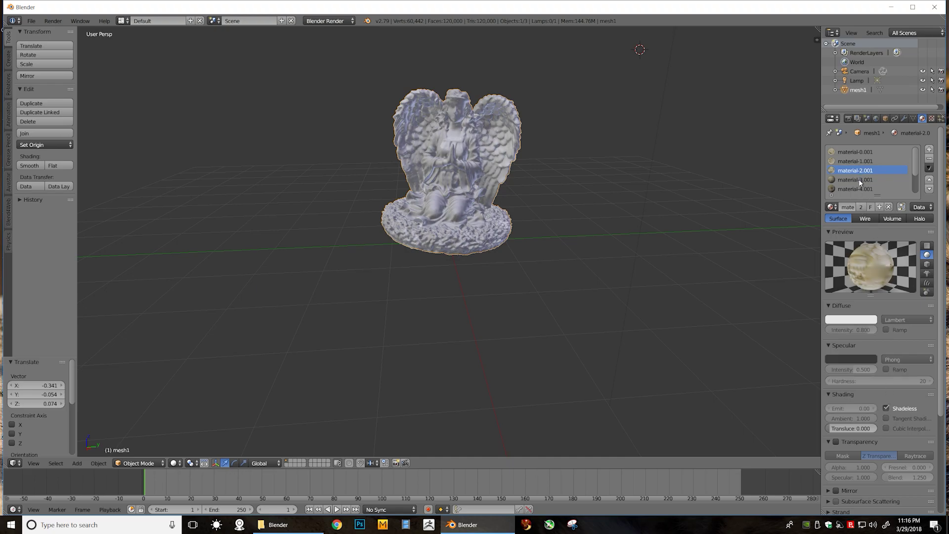
{"action": "left_click", "coordinate": [887, 408]}
{"action": "left_click", "coordinate": [869, 190]}
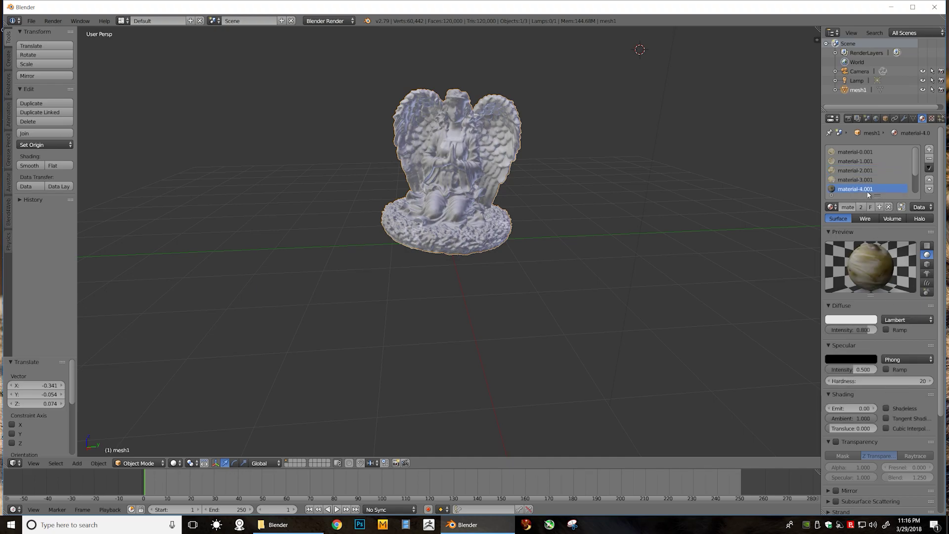
{"action": "left_click", "coordinate": [886, 408]}
- Enable Shadeless shading for the remaining materials, material-5.001 through material-7.001
{"action": "scroll", "coordinate": [870, 176], "scroll_direction": "down", "scroll_amount": 3}
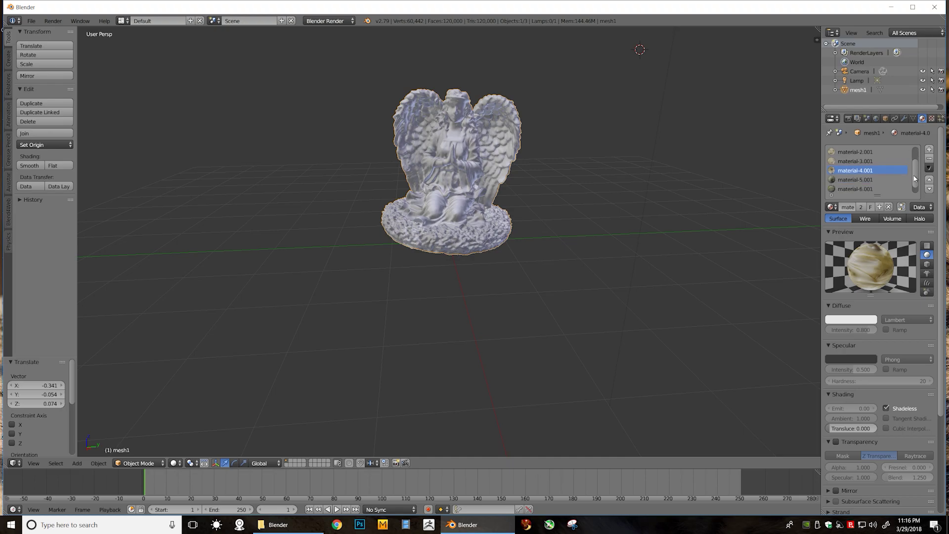
{"action": "left_click", "coordinate": [860, 170]}
{"action": "left_click", "coordinate": [886, 409]}
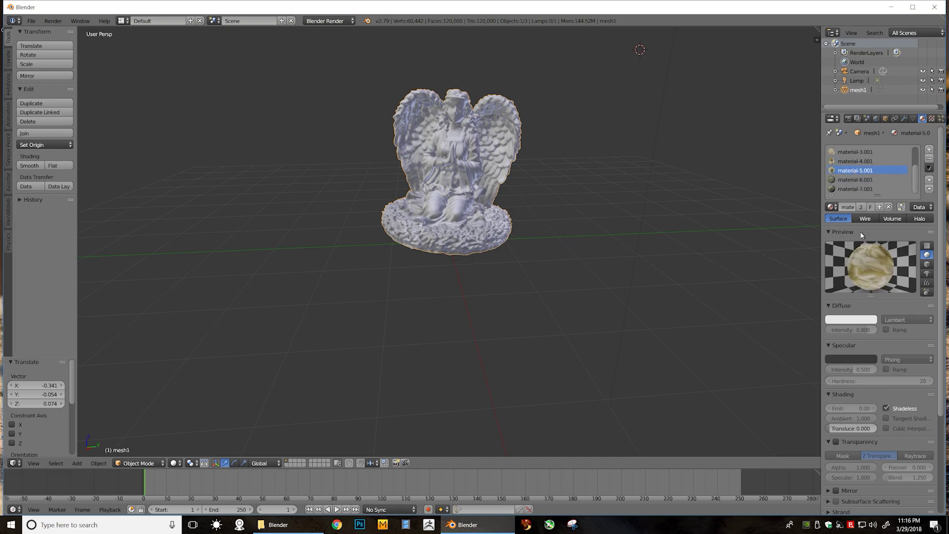
{"action": "left_click", "coordinate": [855, 180]}
{"action": "left_click", "coordinate": [886, 408]}
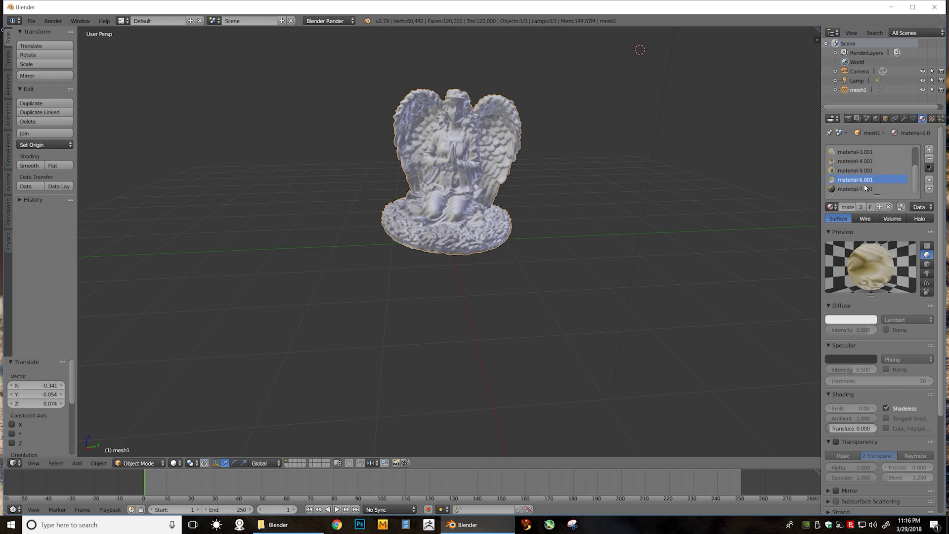
{"action": "left_click", "coordinate": [863, 189]}
{"action": "left_click", "coordinate": [886, 408]}
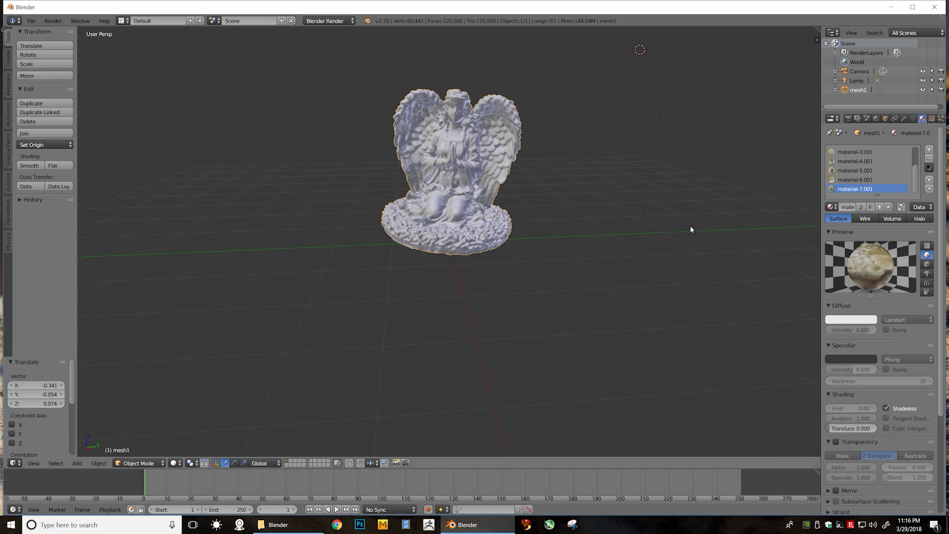
{"action": "left_click", "coordinate": [29, 21]}
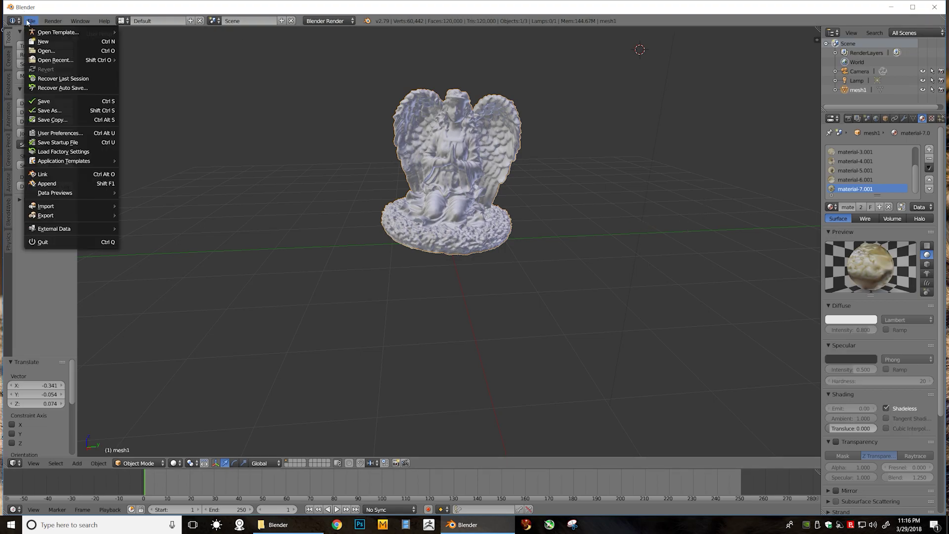
{"action": "mouse_move", "coordinate": [53, 220]}
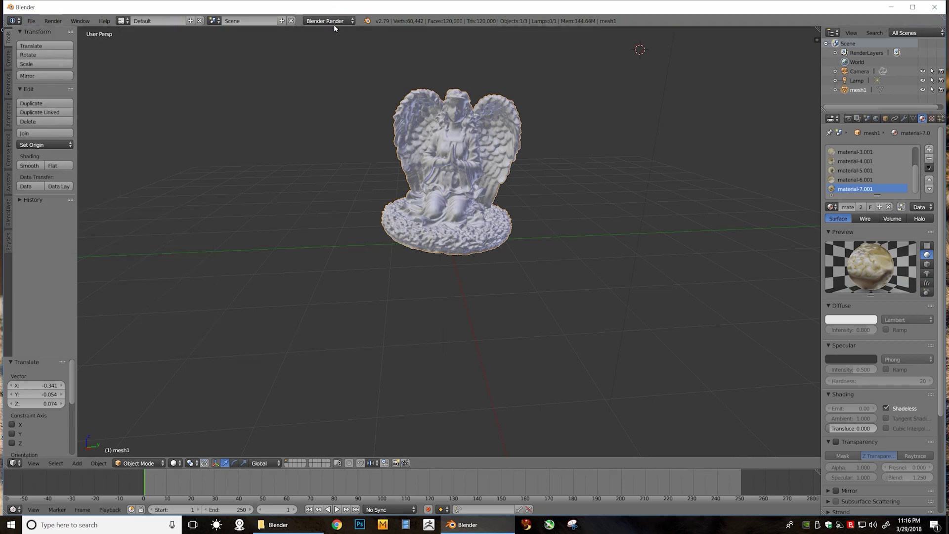
{"action": "left_click", "coordinate": [330, 21]}
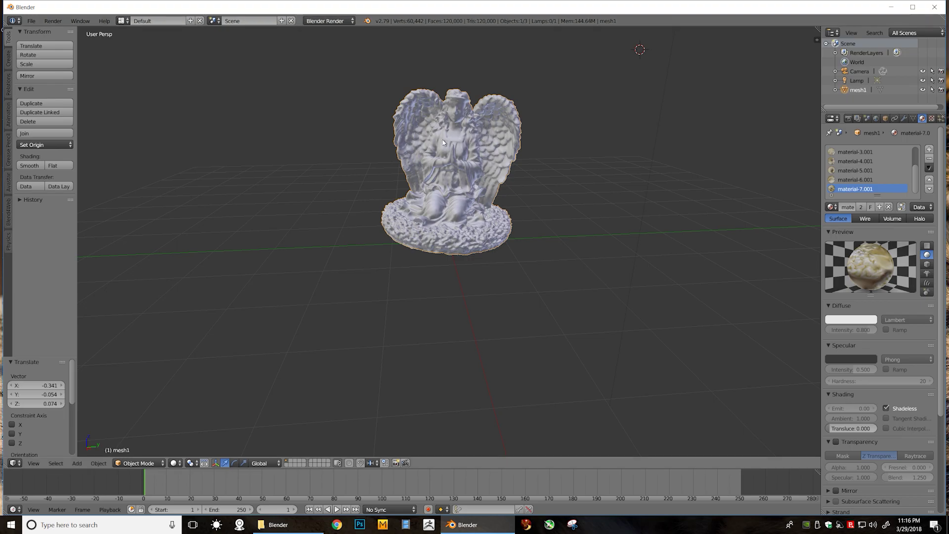
- Export the scene to the Desktop folder as a Blend4Web HTML file under a new file name
{"action": "left_click", "coordinate": [31, 21]}
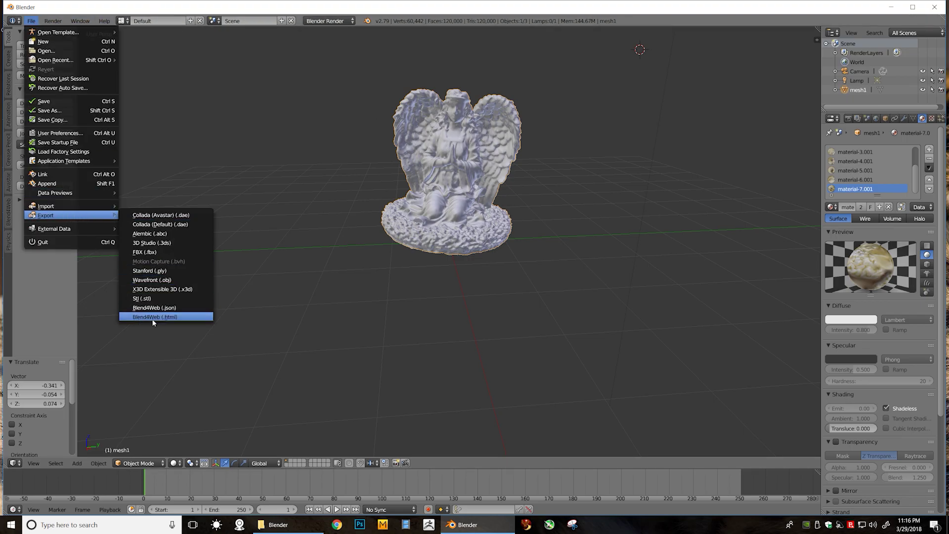
{"action": "left_click", "coordinate": [162, 318]}
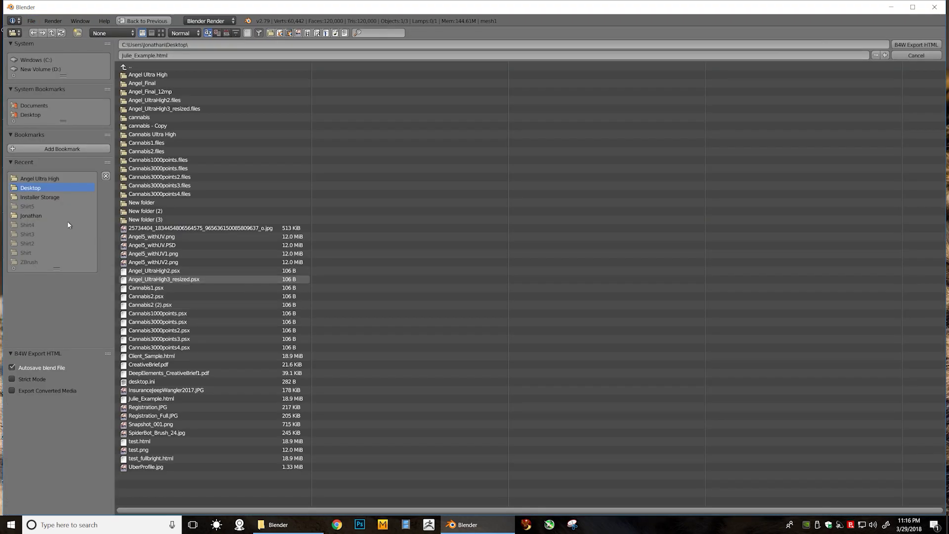
{"action": "left_click", "coordinate": [153, 55]}
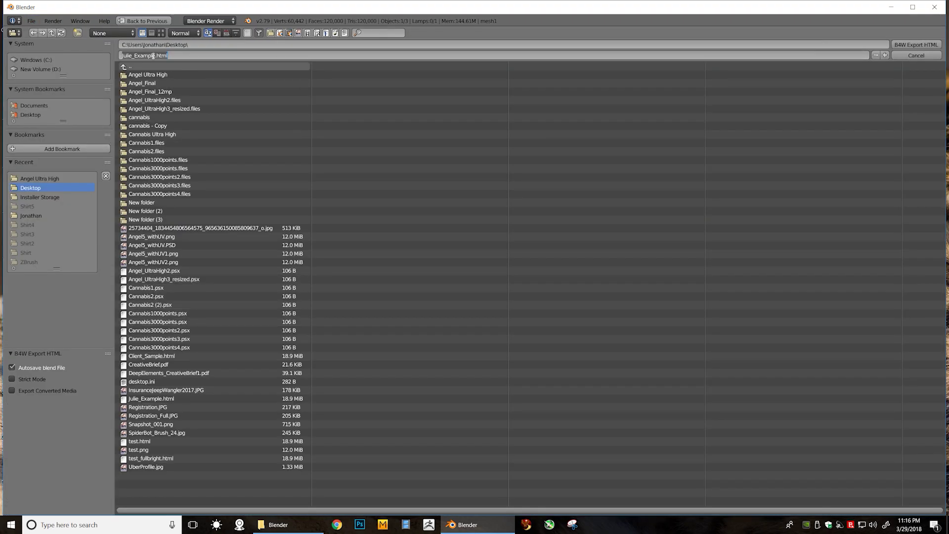
{"action": "left_click", "coordinate": [154, 56]}
{"action": "left_click", "coordinate": [921, 46]}
{"action": "left_click", "coordinate": [920, 46]}
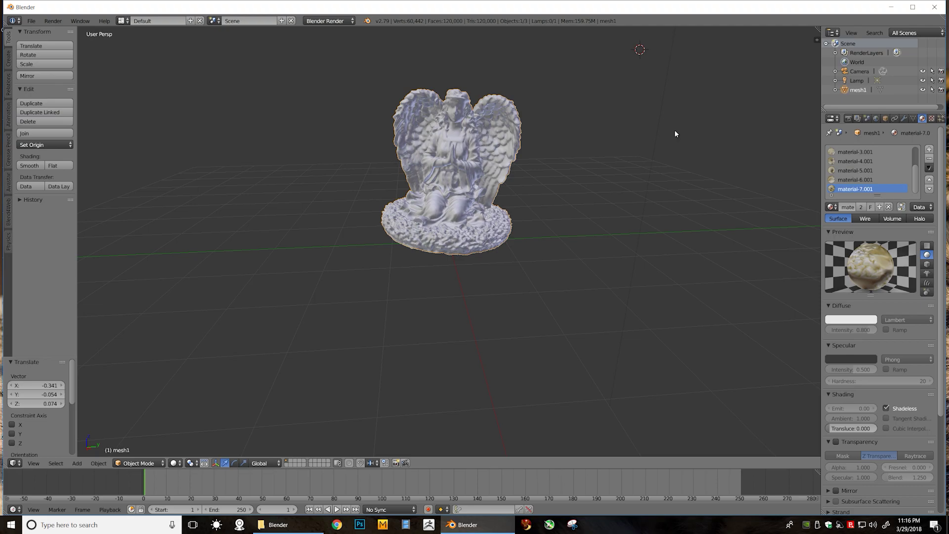
- Switch to the Windows desktop and select the newly exported HTML file
{"action": "left_click", "coordinate": [891, 7]}
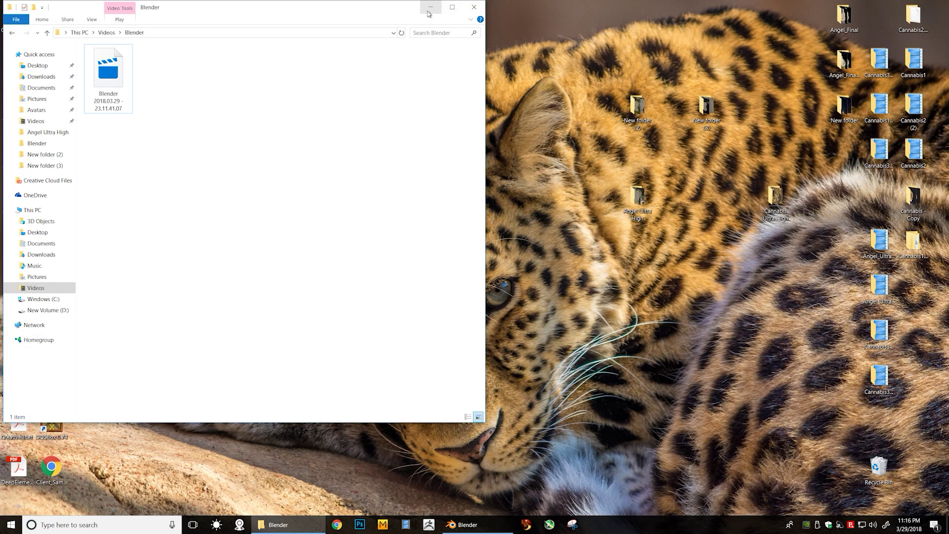
{"action": "left_click", "coordinate": [429, 9]}
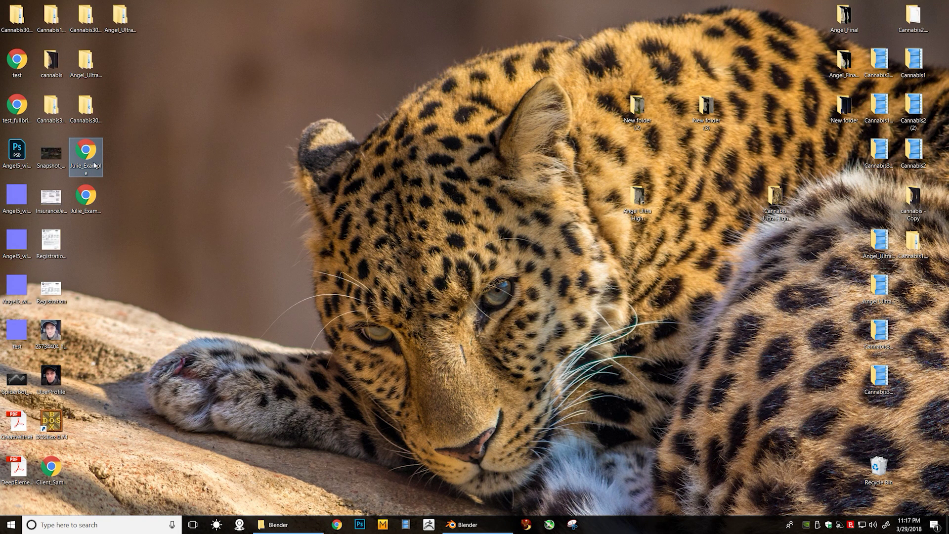
{"action": "left_click", "coordinate": [82, 203]}
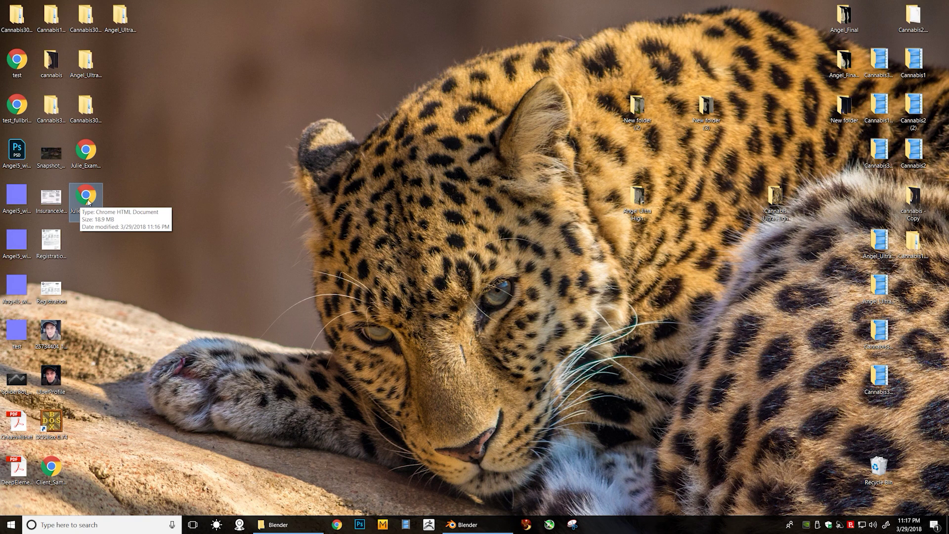
- Open the exported HTML file from the desktop in Chrome and centre the angel statue in the Blend4Web player
{"action": "double_click", "coordinate": [87, 198]}
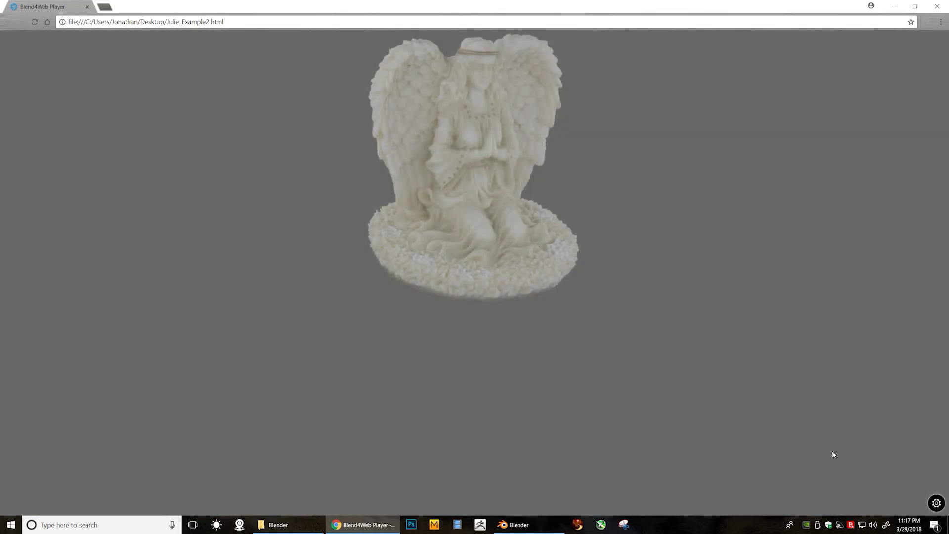
{"action": "mouse_move", "coordinate": [936, 504]}
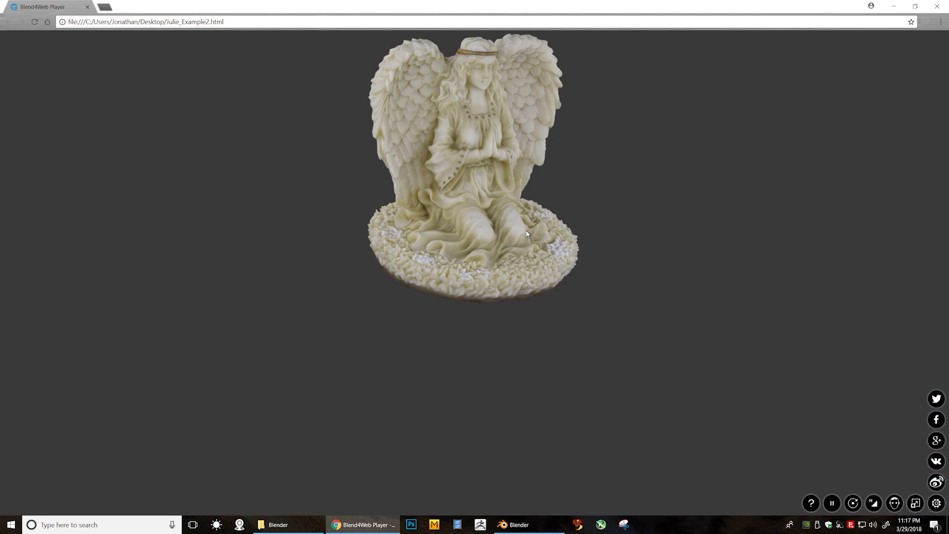
{"action": "left_click_drag", "start_coordinate": [487, 186], "coordinate": [487, 128]}
{"action": "right_click_drag", "start_coordinate": [487, 127], "coordinate": [499, 171]}
{"action": "scroll", "coordinate": [522, 239], "scroll_direction": "up", "scroll_amount": 6}
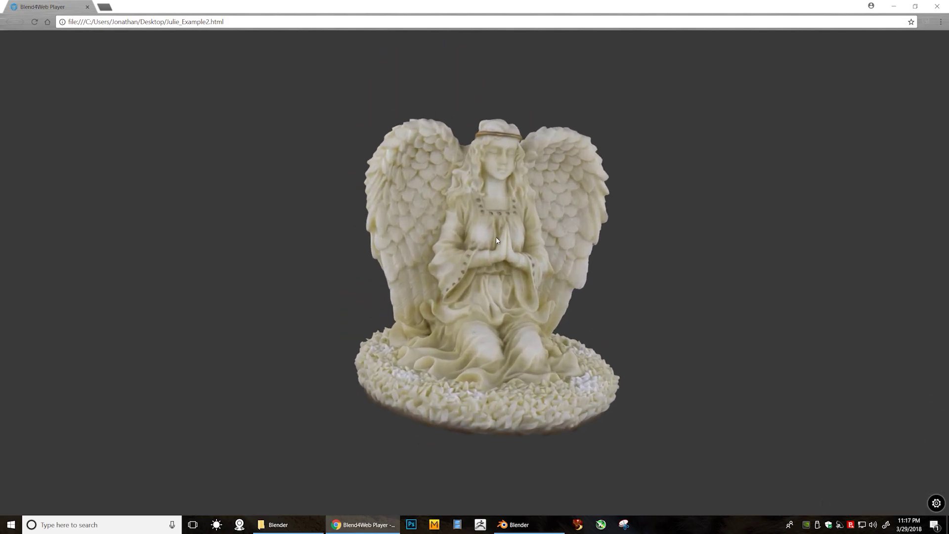
- Examine the whole statue at different distances and positions across the Blend4Web player's view
{"action": "left_click_drag", "start_coordinate": [524, 239], "coordinate": [589, 301]}
{"action": "scroll", "coordinate": [579, 284], "scroll_direction": "down", "scroll_amount": 5}
{"action": "scroll", "coordinate": [578, 284], "scroll_direction": "down", "scroll_amount": 2}
{"action": "right_click_drag", "start_coordinate": [695, 279], "coordinate": [864, 270]}
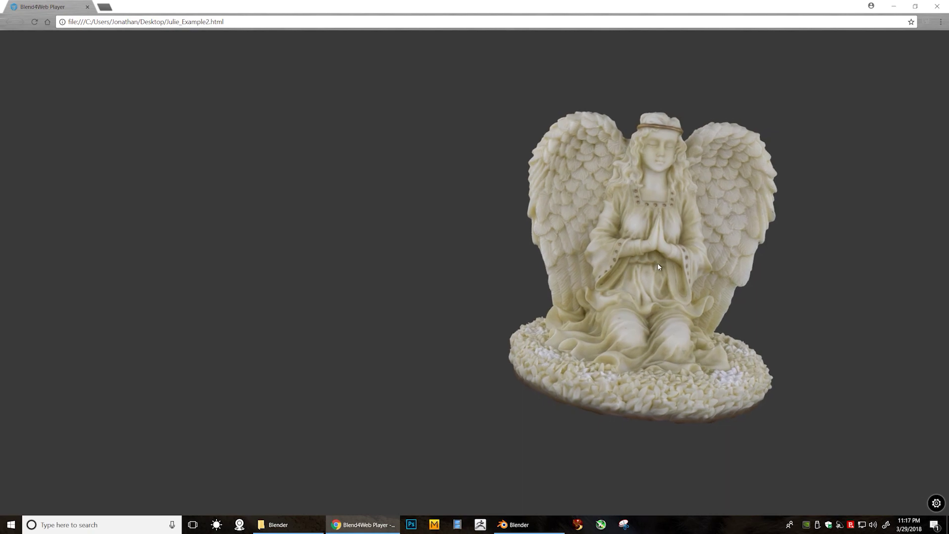
{"action": "scroll", "coordinate": [658, 265], "scroll_direction": "up", "scroll_amount": 4}
{"action": "scroll", "coordinate": [662, 256], "scroll_direction": "down", "scroll_amount": 4}
{"action": "right_click_drag", "start_coordinate": [656, 253], "coordinate": [604, 248]}
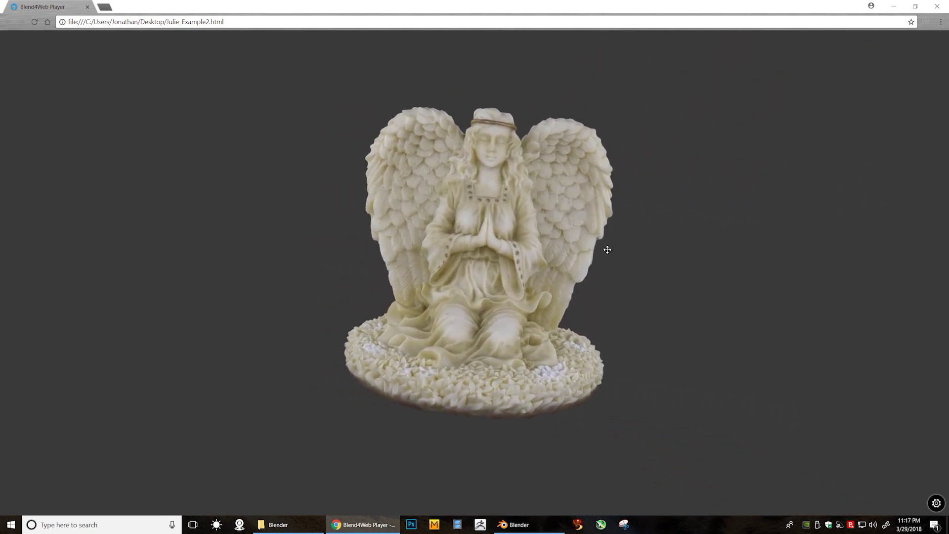
{"action": "scroll", "coordinate": [604, 258], "scroll_direction": "down", "scroll_amount": 4}
{"action": "right_click_drag", "start_coordinate": [563, 285], "coordinate": [781, 213]}
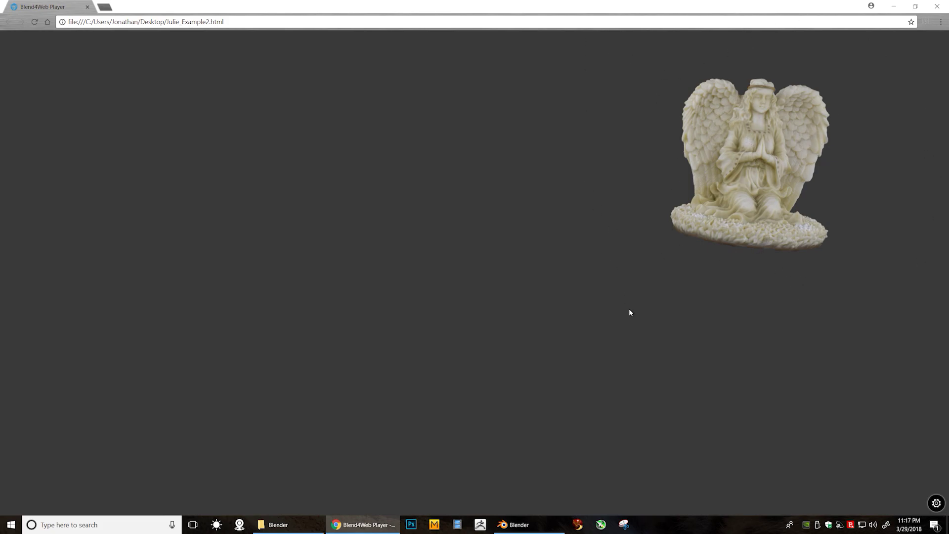
{"action": "scroll", "coordinate": [727, 190], "scroll_direction": "up", "scroll_amount": 4}
{"action": "right_click_drag", "start_coordinate": [731, 187], "coordinate": [523, 266]}
{"action": "left_click_drag", "start_coordinate": [523, 267], "coordinate": [369, 197]}
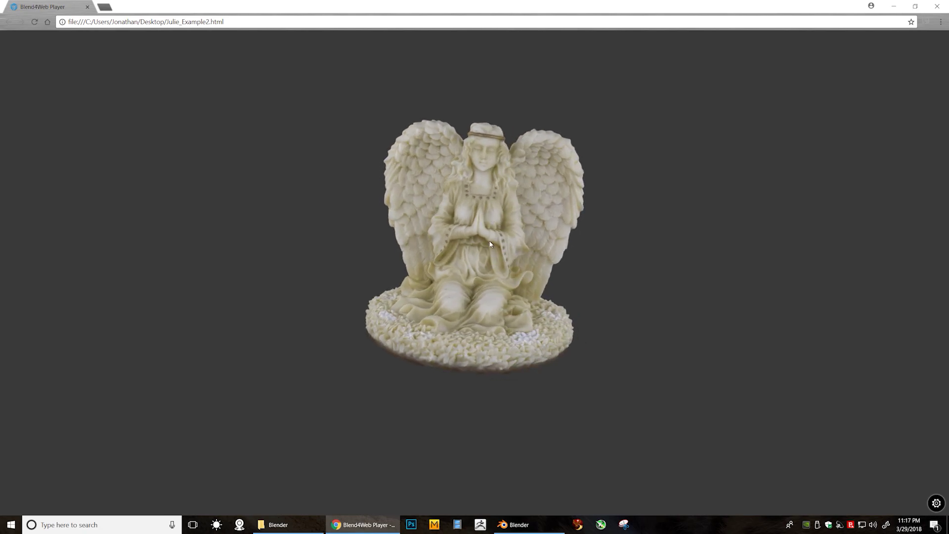
- Examine the statue's face, wings and flower base from the front and from both sides
{"action": "left_click_drag", "start_coordinate": [511, 314], "coordinate": [497, 300]}
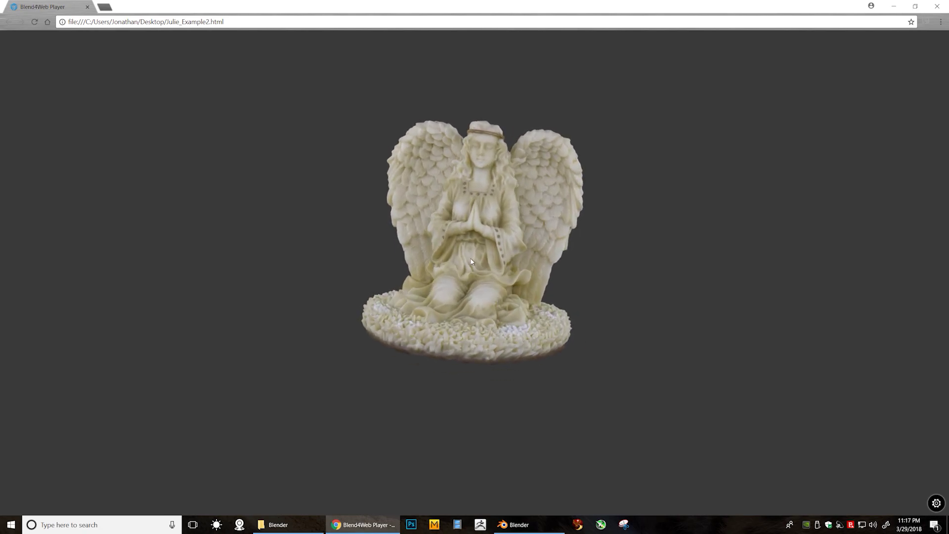
{"action": "left_click_drag", "start_coordinate": [529, 213], "coordinate": [551, 203]}
{"action": "left_click_drag", "start_coordinate": [429, 213], "coordinate": [560, 206]}
{"action": "left_click_drag", "start_coordinate": [391, 236], "coordinate": [472, 248]}
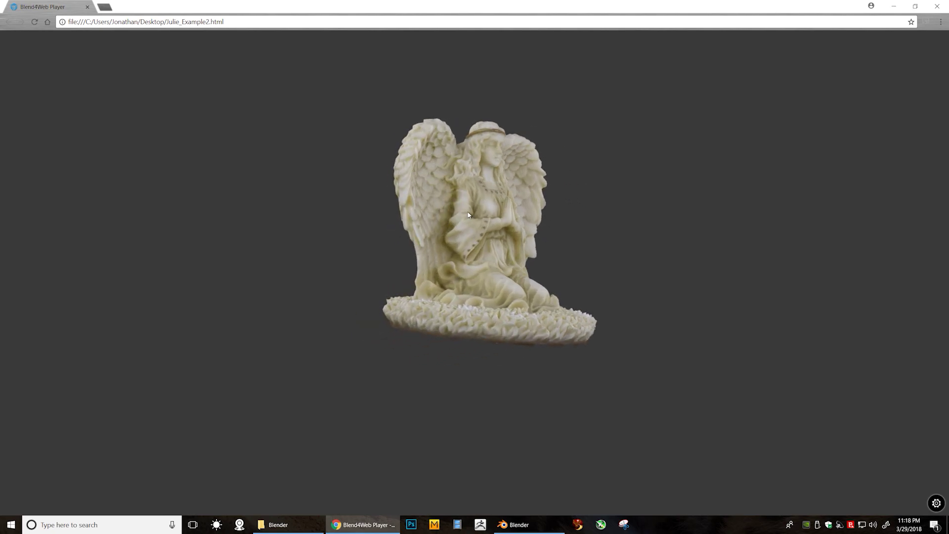
{"action": "left_click_drag", "start_coordinate": [487, 212], "coordinate": [471, 222]}
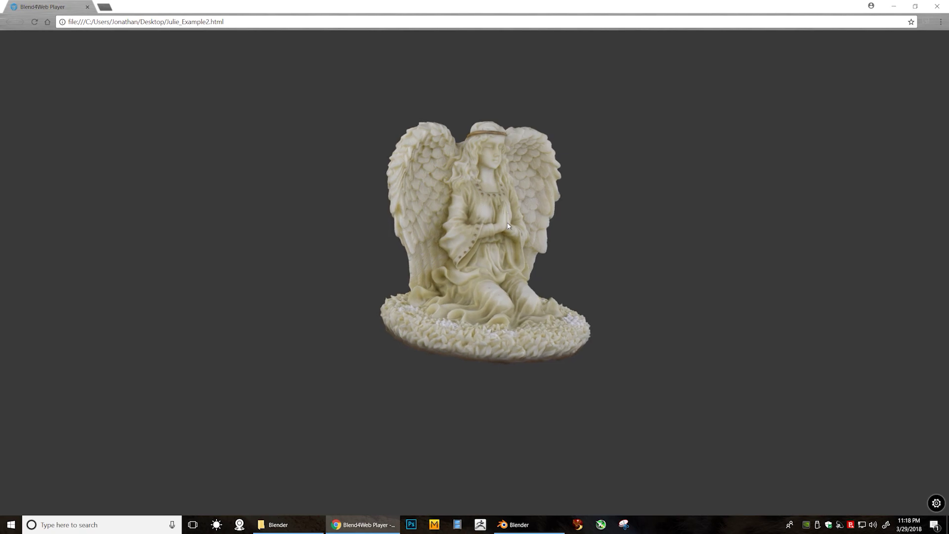
{"action": "left_click_drag", "start_coordinate": [520, 218], "coordinate": [425, 170]}
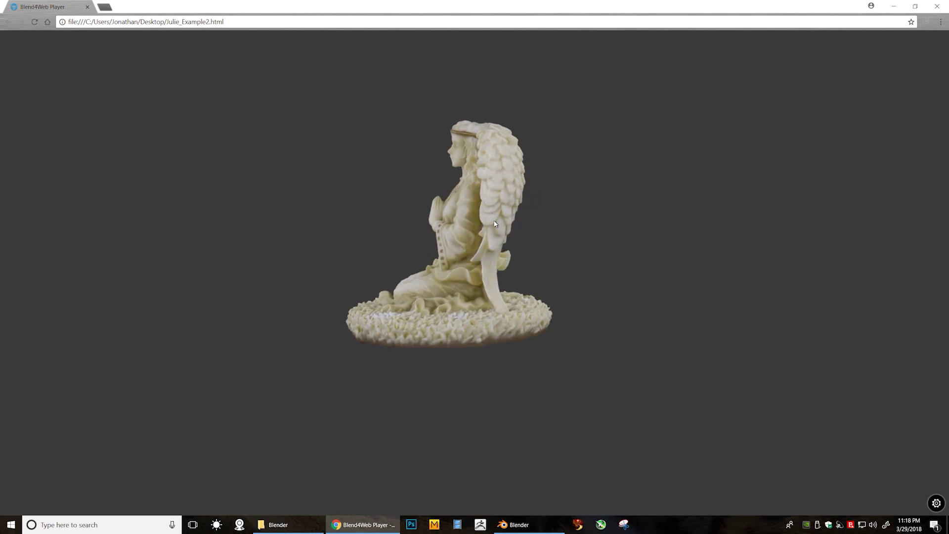
{"action": "left_click_drag", "start_coordinate": [474, 235], "coordinate": [538, 215]}
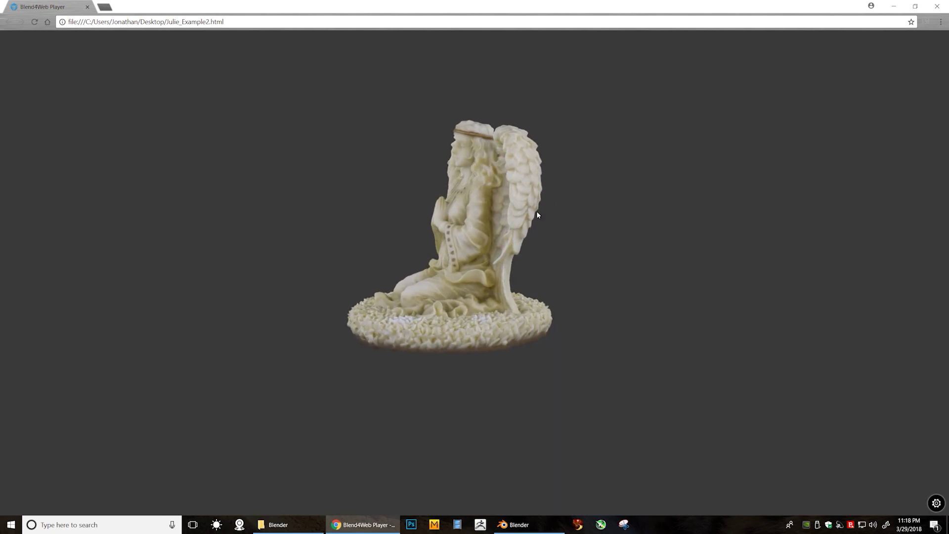
{"action": "left_click_drag", "start_coordinate": [488, 273], "coordinate": [552, 264]}
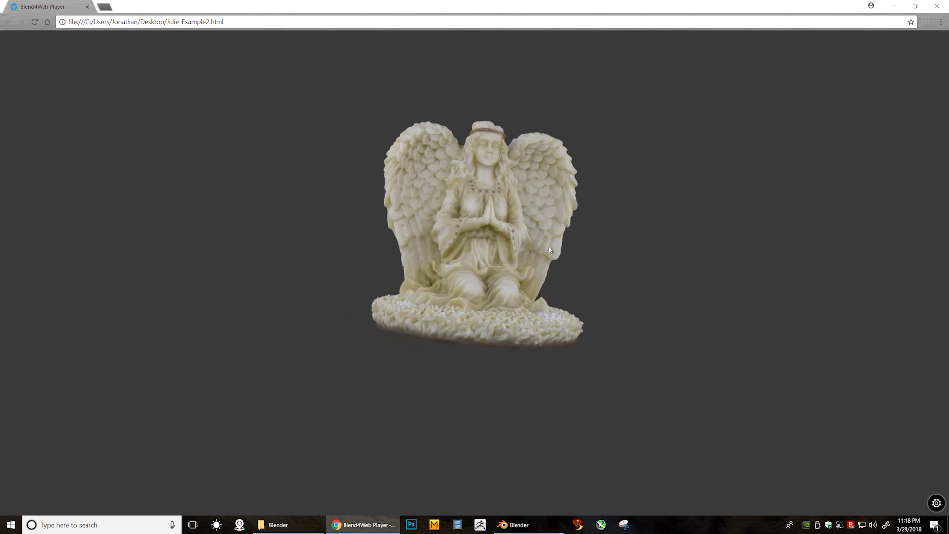
{"action": "left_click_drag", "start_coordinate": [493, 322], "coordinate": [514, 199]}
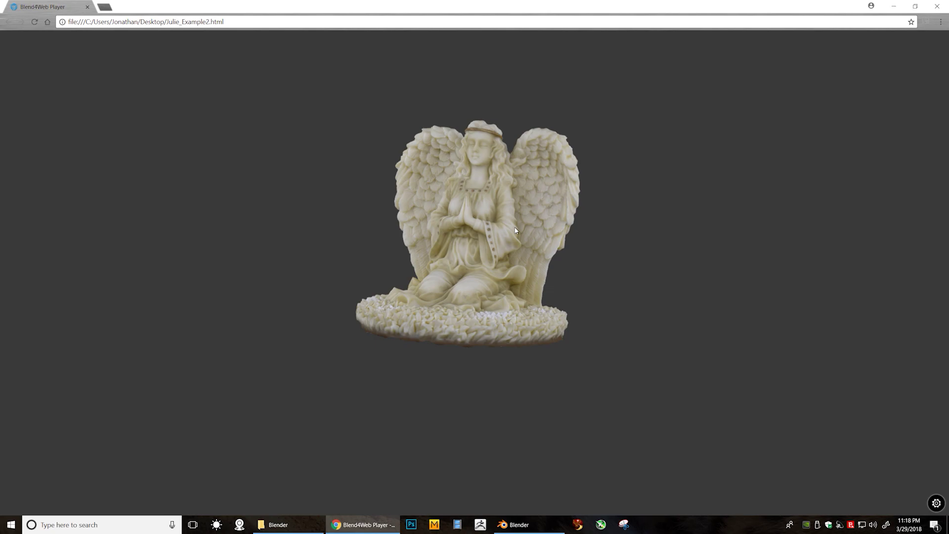
{"action": "left_click_drag", "start_coordinate": [465, 267], "coordinate": [434, 218]}
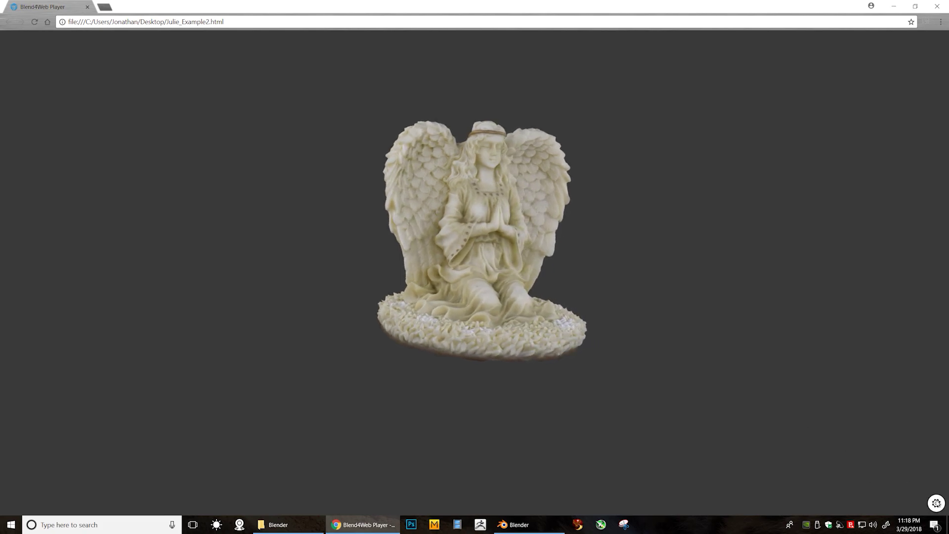
- Expand the player's controls and examine the back of the wings and the robe folds up close
{"action": "left_click", "coordinate": [937, 504]}
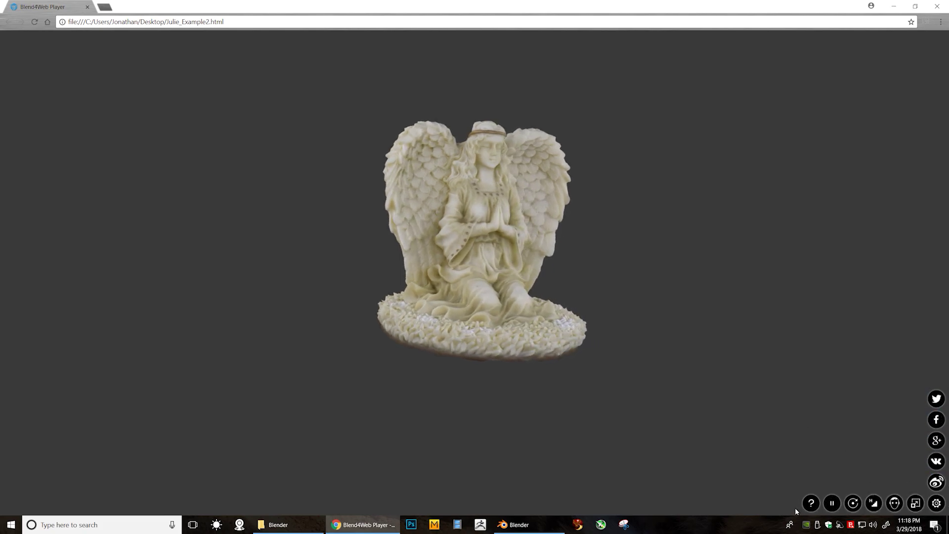
{"action": "left_click_drag", "start_coordinate": [487, 253], "coordinate": [390, 259]}
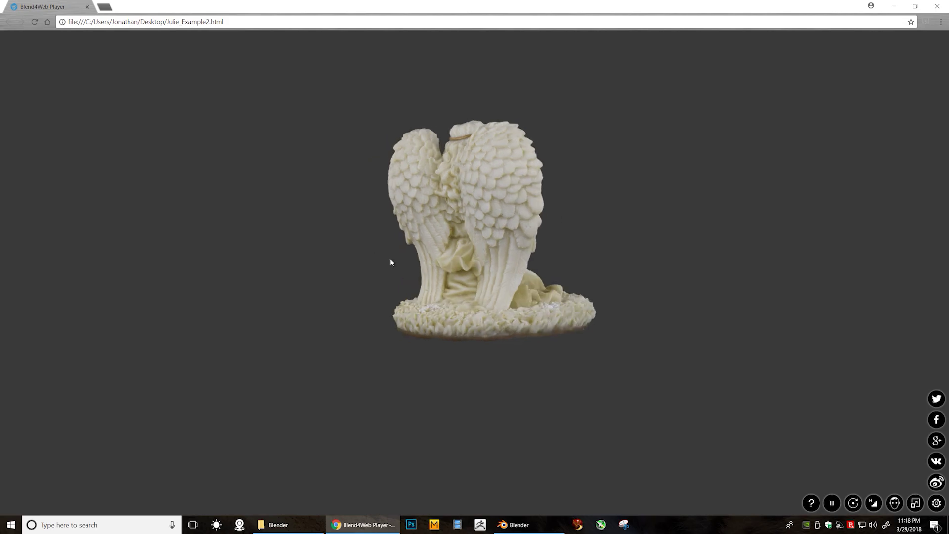
{"action": "left_click_drag", "start_coordinate": [507, 275], "coordinate": [576, 284]}
{"action": "scroll", "coordinate": [457, 281], "scroll_direction": "up", "scroll_amount": 8}
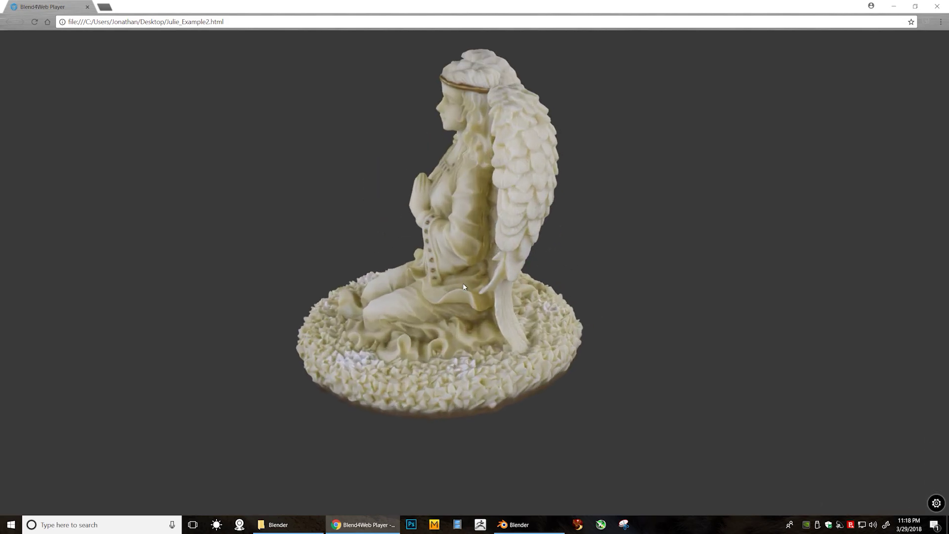
{"action": "right_click_drag", "start_coordinate": [458, 282], "coordinate": [612, 307]}
{"action": "left_click_drag", "start_coordinate": [487, 307], "coordinate": [616, 322]}
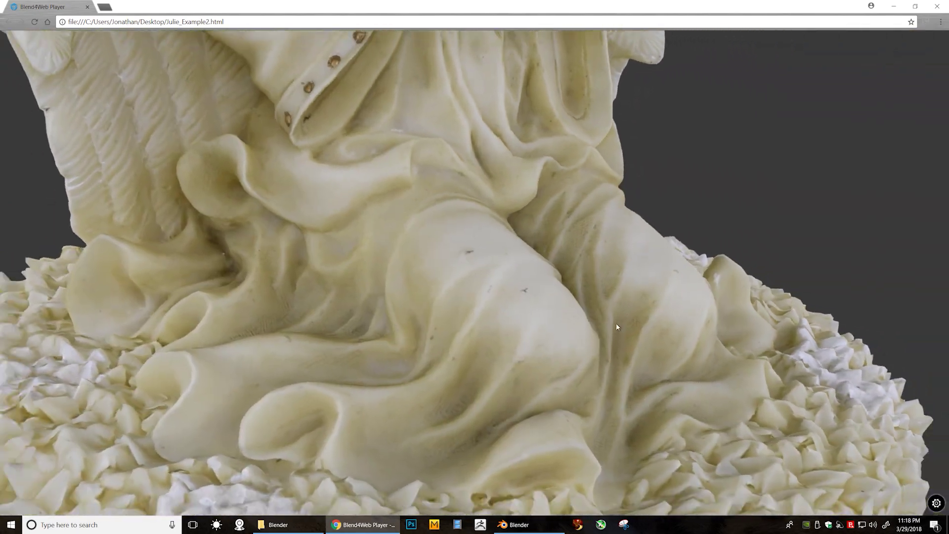
{"action": "scroll", "coordinate": [485, 269], "scroll_direction": "down", "scroll_amount": 6}
{"action": "scroll", "coordinate": [485, 270], "scroll_direction": "down", "scroll_amount": 5}
{"action": "left_click_drag", "start_coordinate": [485, 270], "coordinate": [623, 258]}
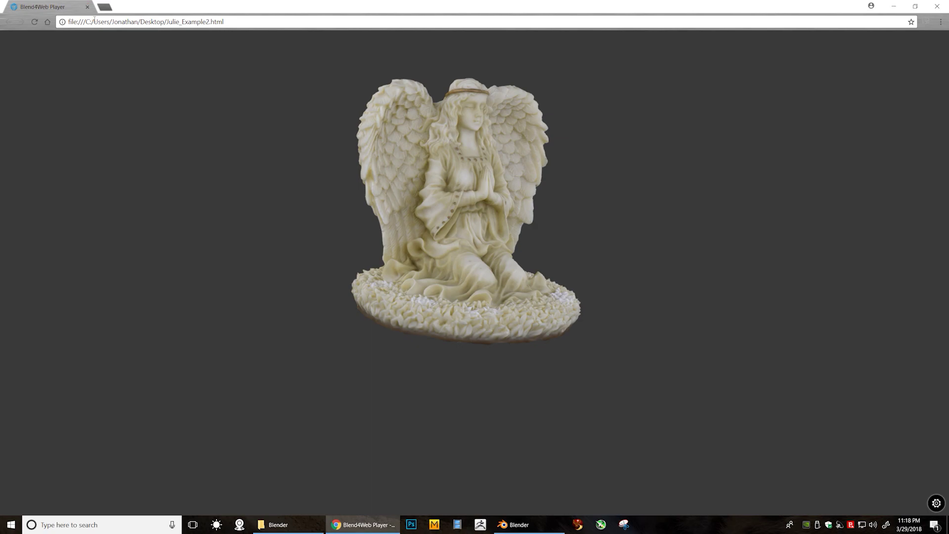
- Highlight the local file path in the browser address to check where the page is stored, and clear the selection
{"action": "left_click_drag", "start_coordinate": [225, 22], "coordinate": [214, 22]}
{"action": "left_click_drag", "start_coordinate": [226, 22], "coordinate": [83, 22]}
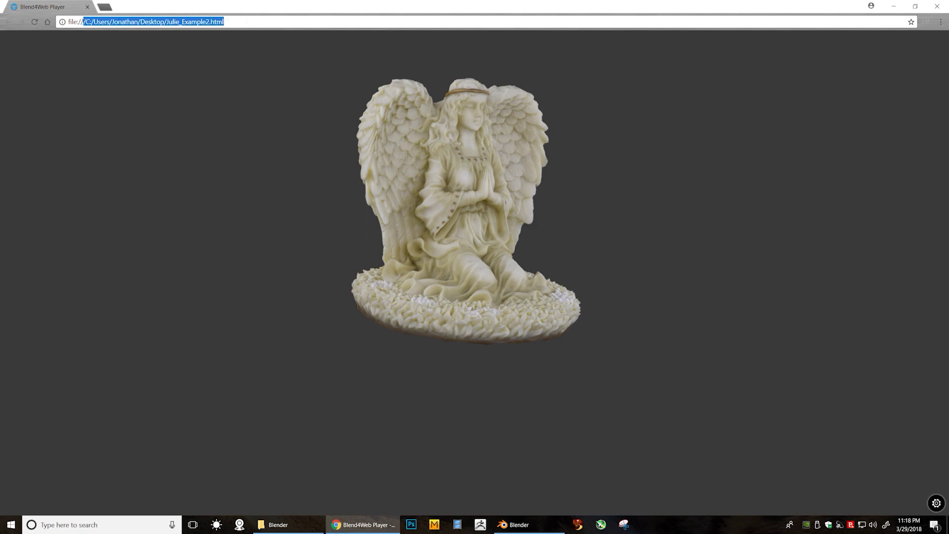
{"action": "left_click", "coordinate": [275, 21]}
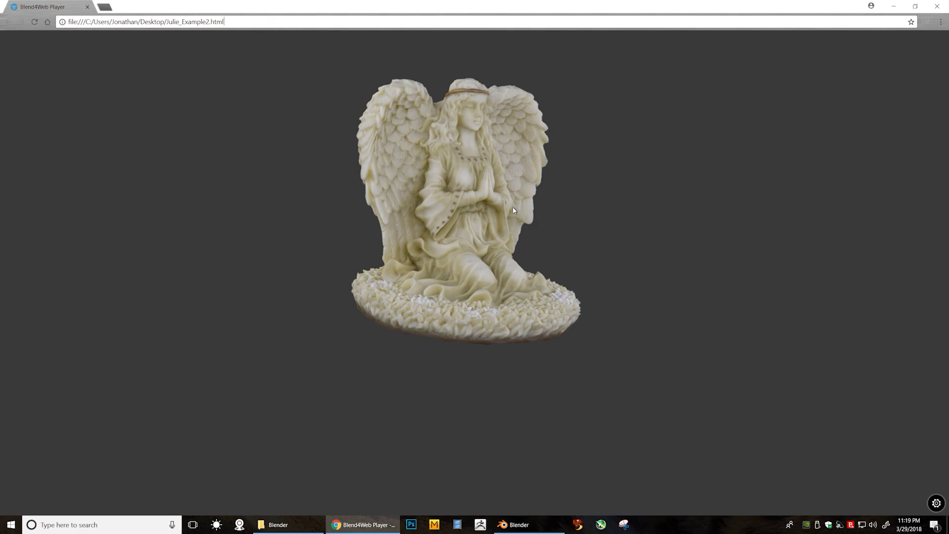
{"action": "scroll", "coordinate": [513, 210], "scroll_direction": "down", "scroll_amount": 4}
{"action": "mouse_move", "coordinate": [494, 208]}
{"action": "right_mouse_down"}
{"action": "mouse_move", "coordinate": [580, 312]}
{"action": "mouse_move", "coordinate": [497, 217]}
{"action": "right_mouse_up"}
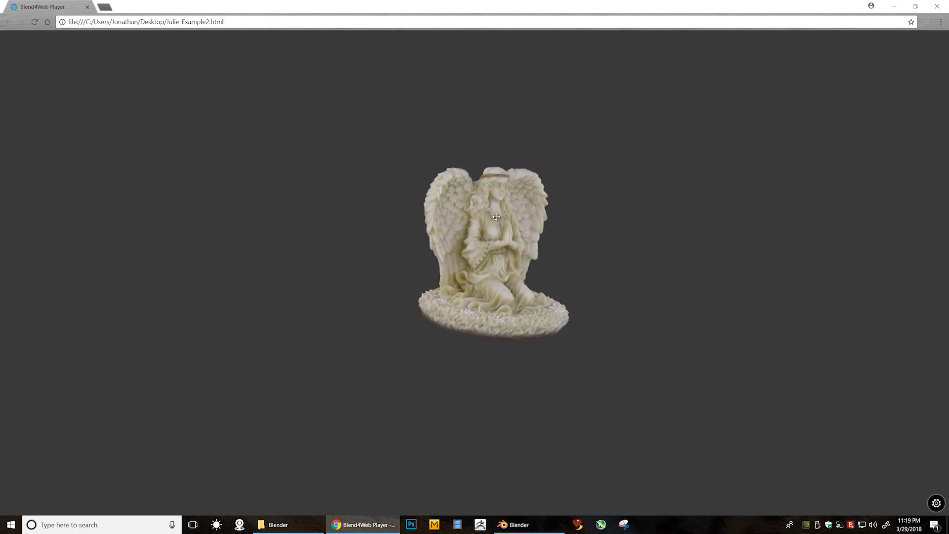
{"action": "left_click_drag", "start_coordinate": [524, 292], "coordinate": [479, 297]}
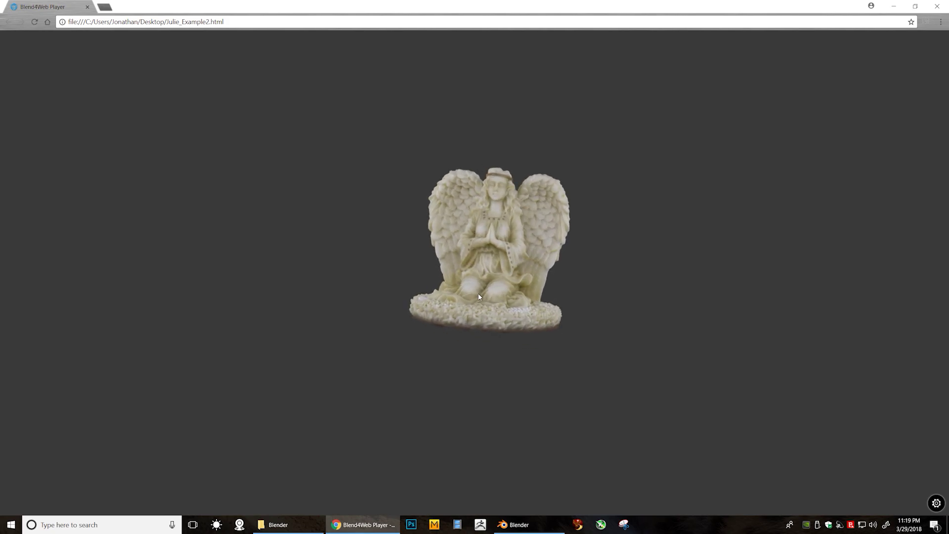
{"action": "scroll", "coordinate": [628, 318], "scroll_direction": "down", "scroll_amount": 3}
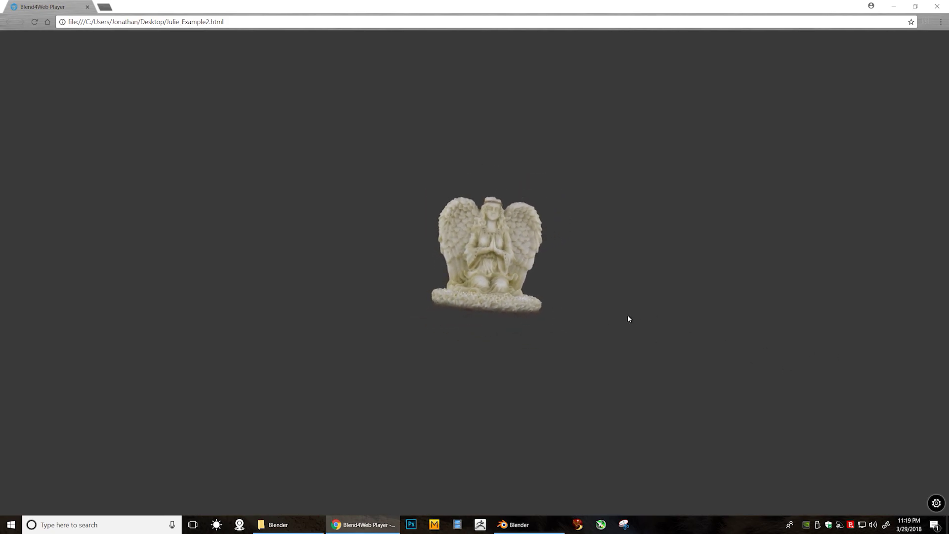